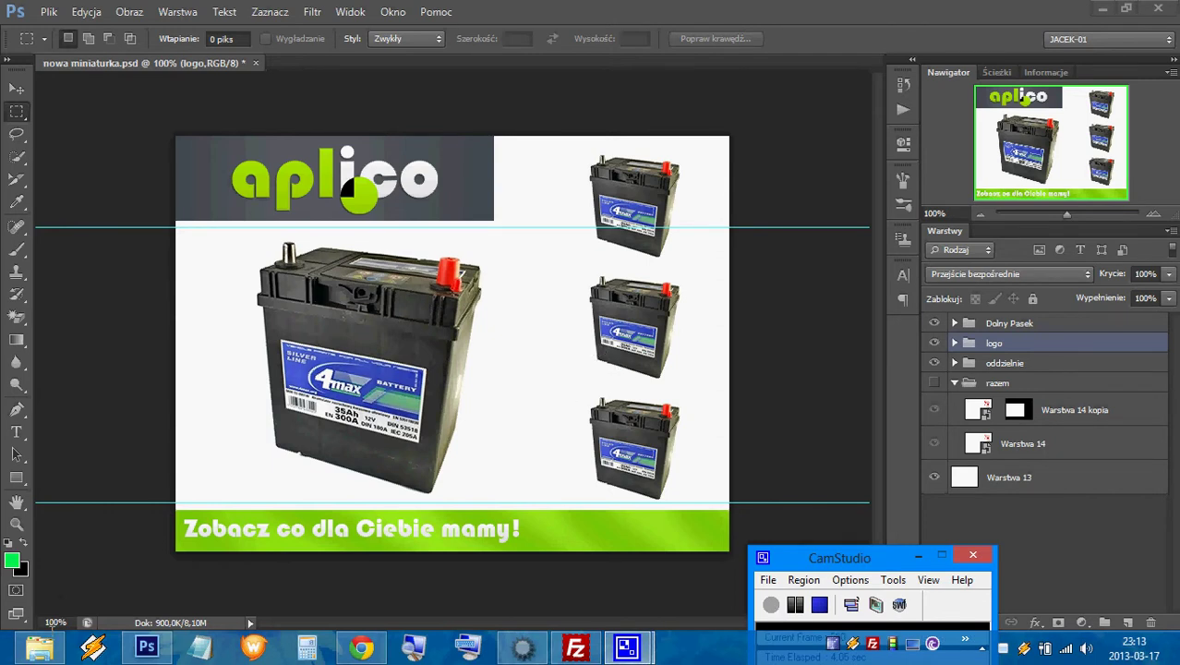
Step: Switch from Photoshop to File Explorer showing the lampy001 product-image folder
left_click(38, 647)
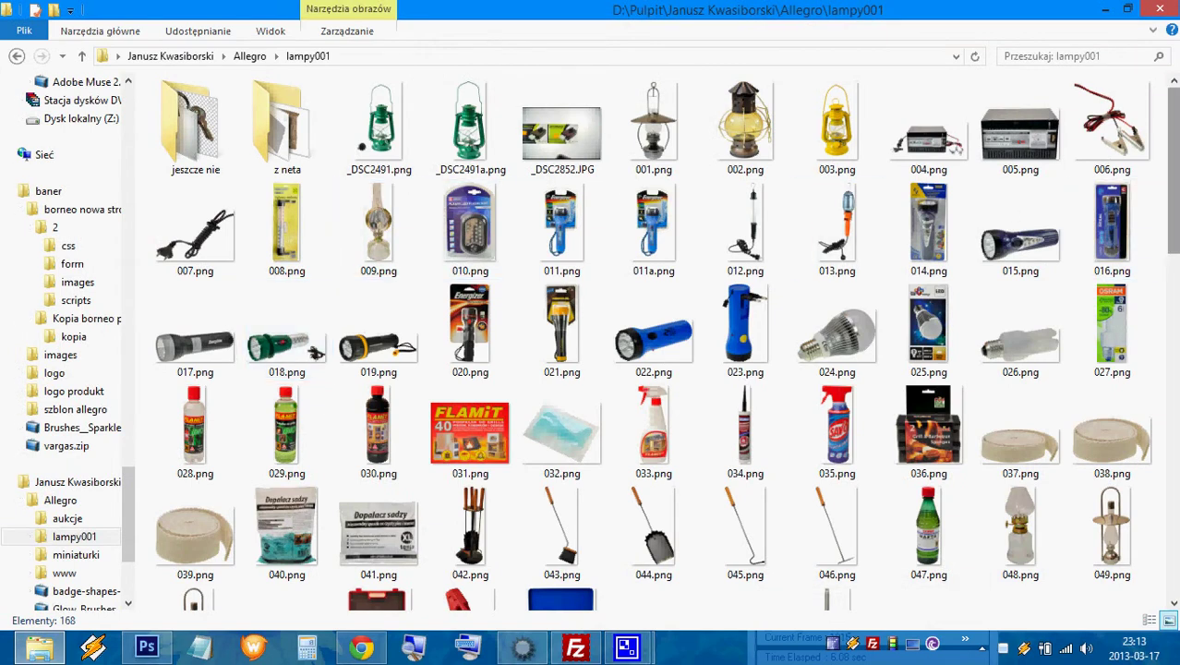
Step: Select the shovel image 044.png in lampy001 and drag it onto Photoshop
scroll(1016, 176, "down", 1)
scroll(1016, 176, "down", 2)
scroll(998, 180, "up", 3)
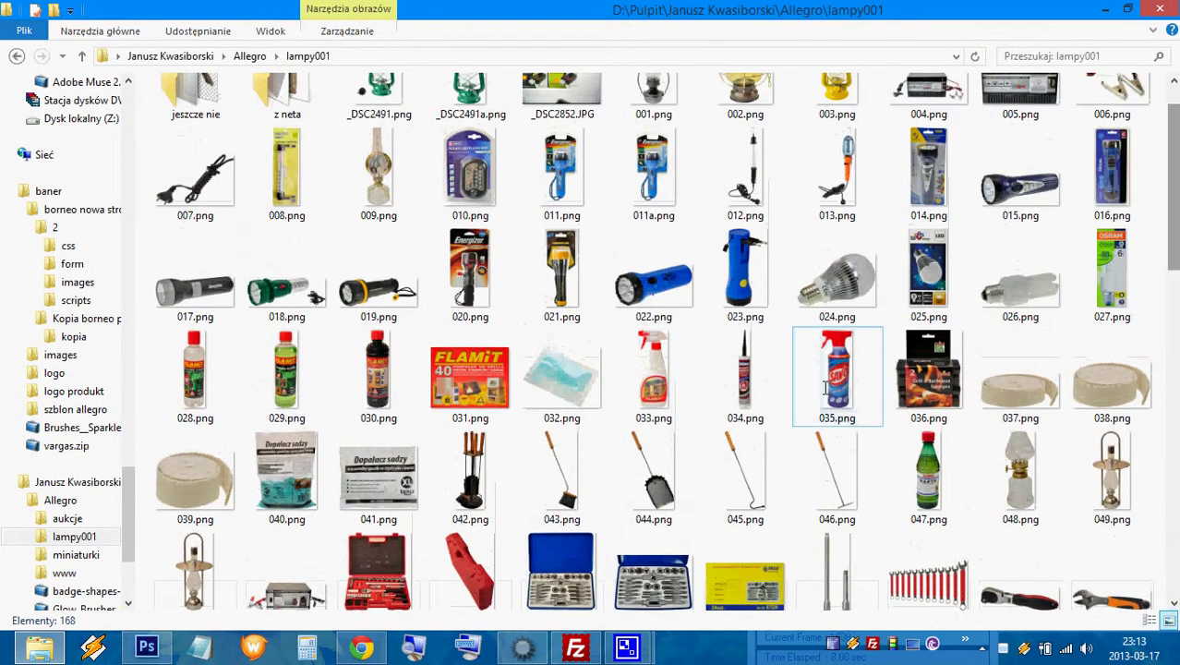
left_click(671, 482)
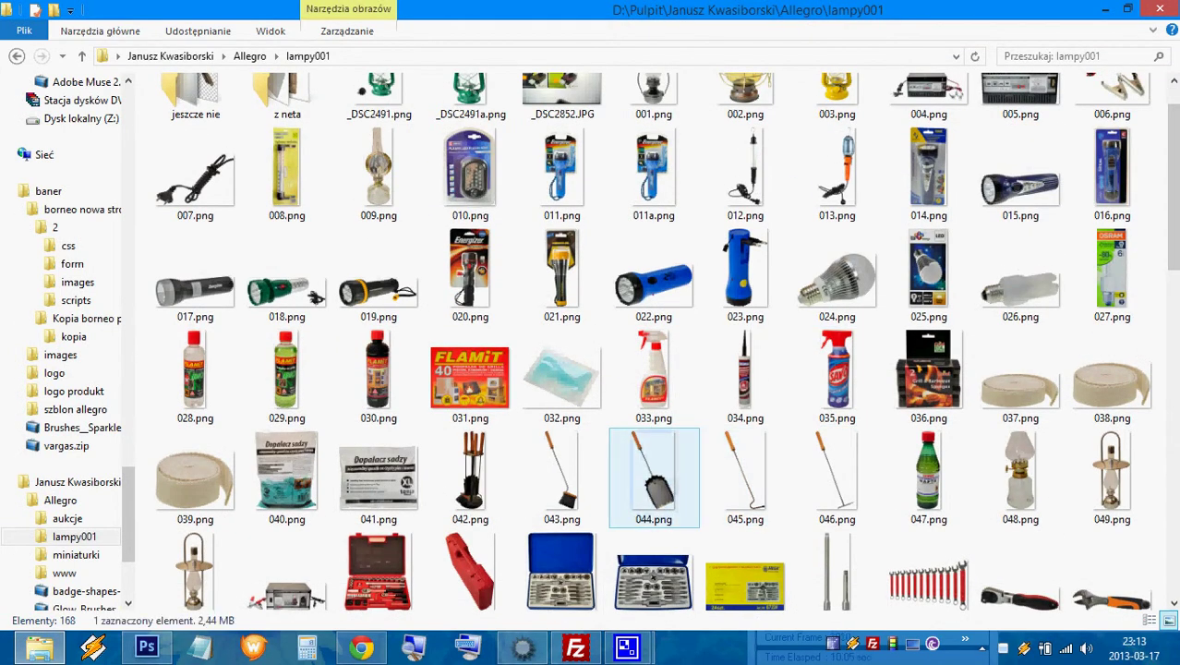
left_click_drag(551, 493, 153, 637)
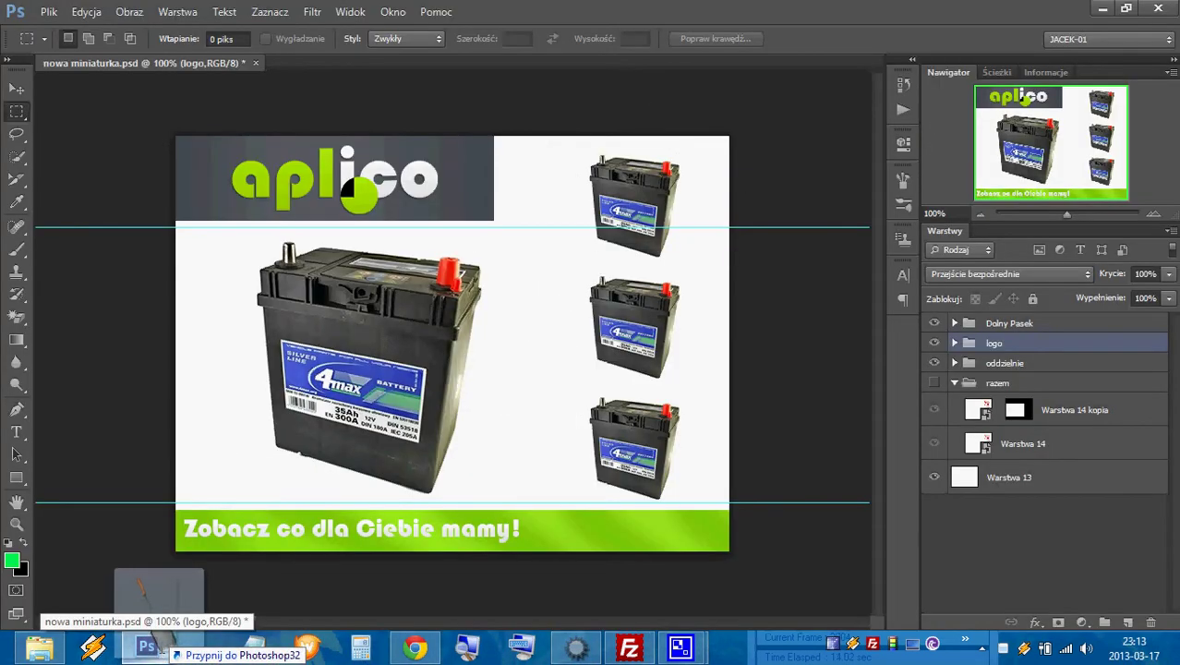
Step: Open 044.png in Photoshop, select the entire shovel image, then close that file
left_click_drag(157, 635, 153, 637)
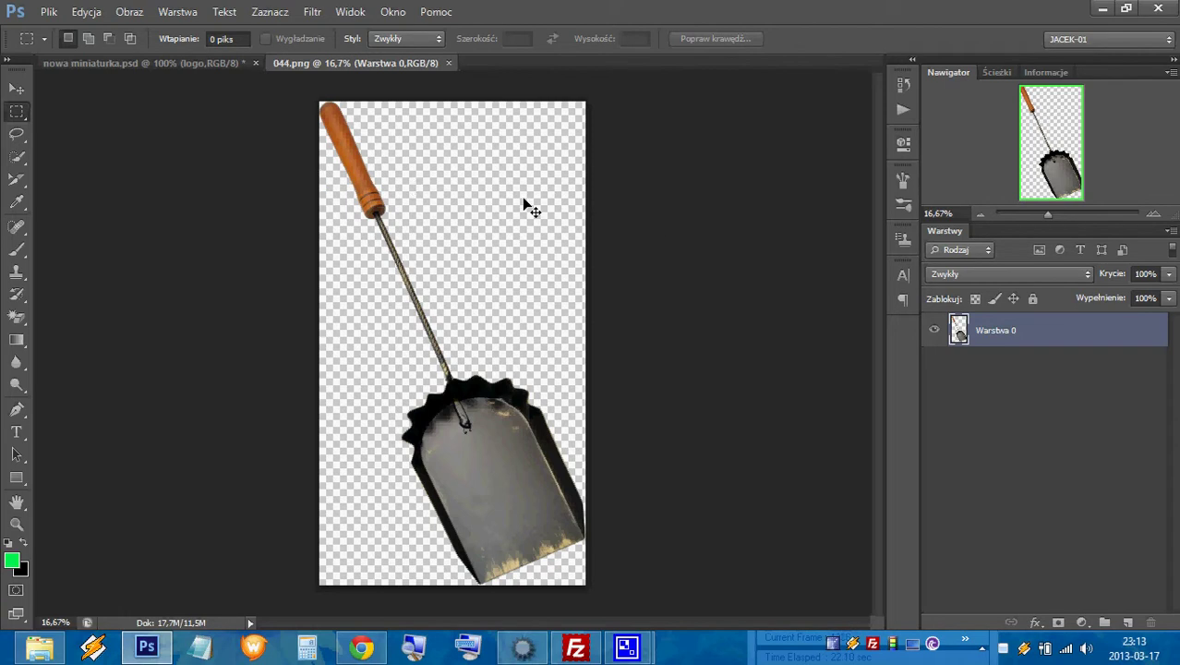
key("ctrl+a")
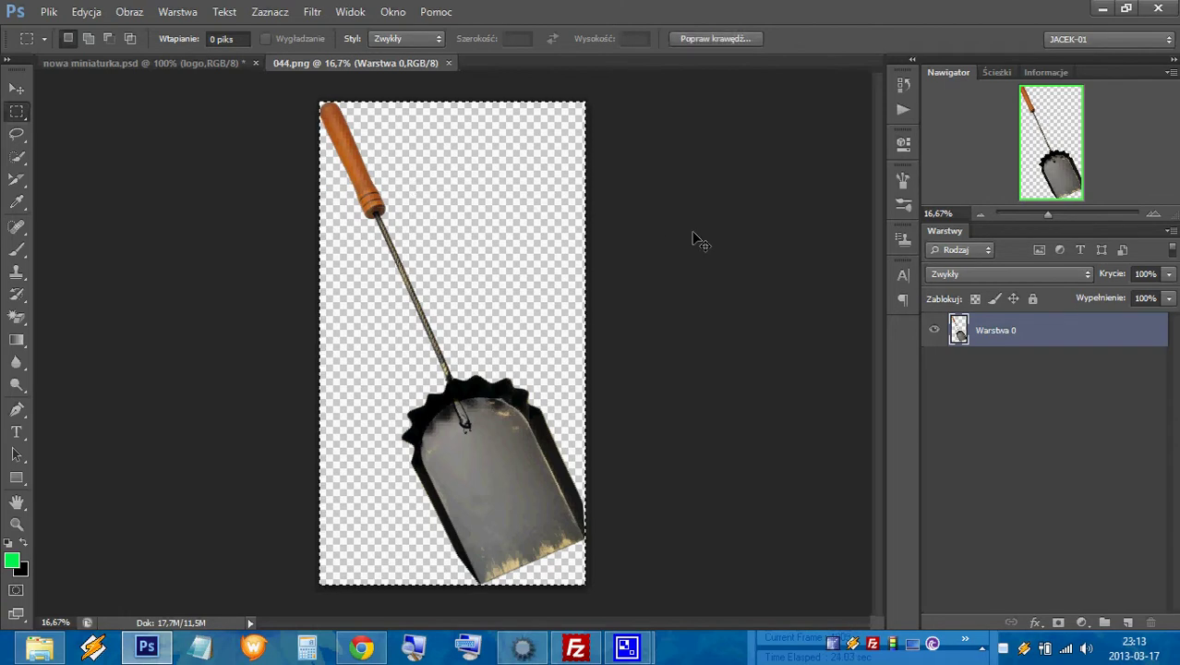
left_click(448, 64)
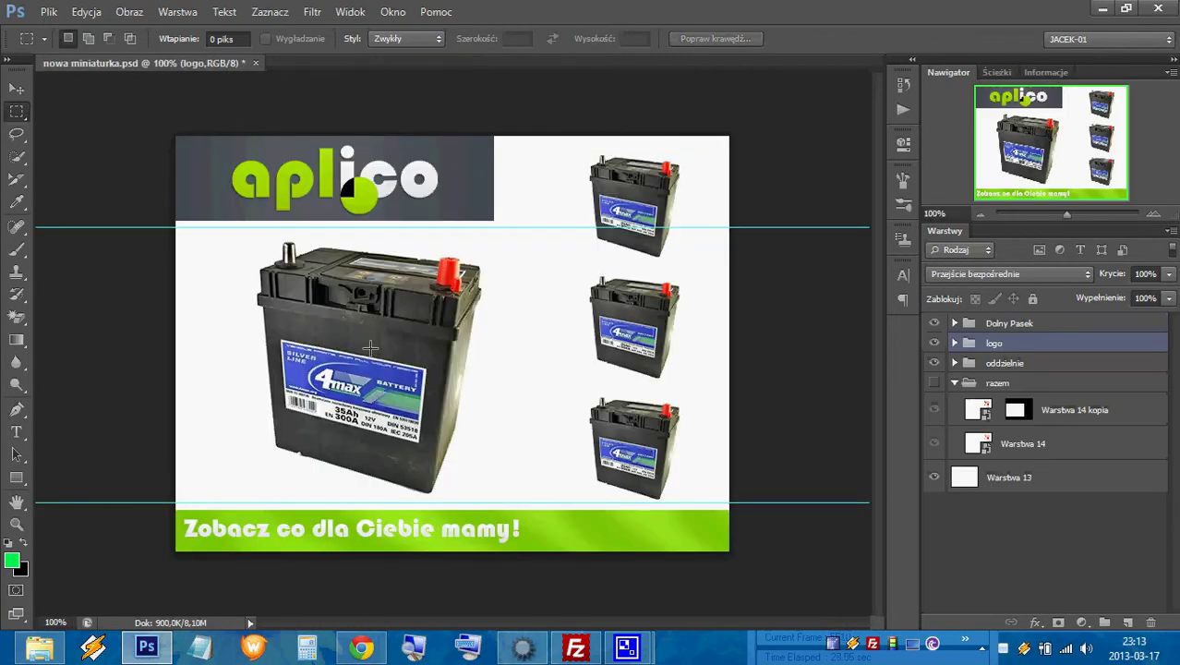
Step: Activate the Move tool with Auto-Select for picking layers on the banner
left_click(11, 91)
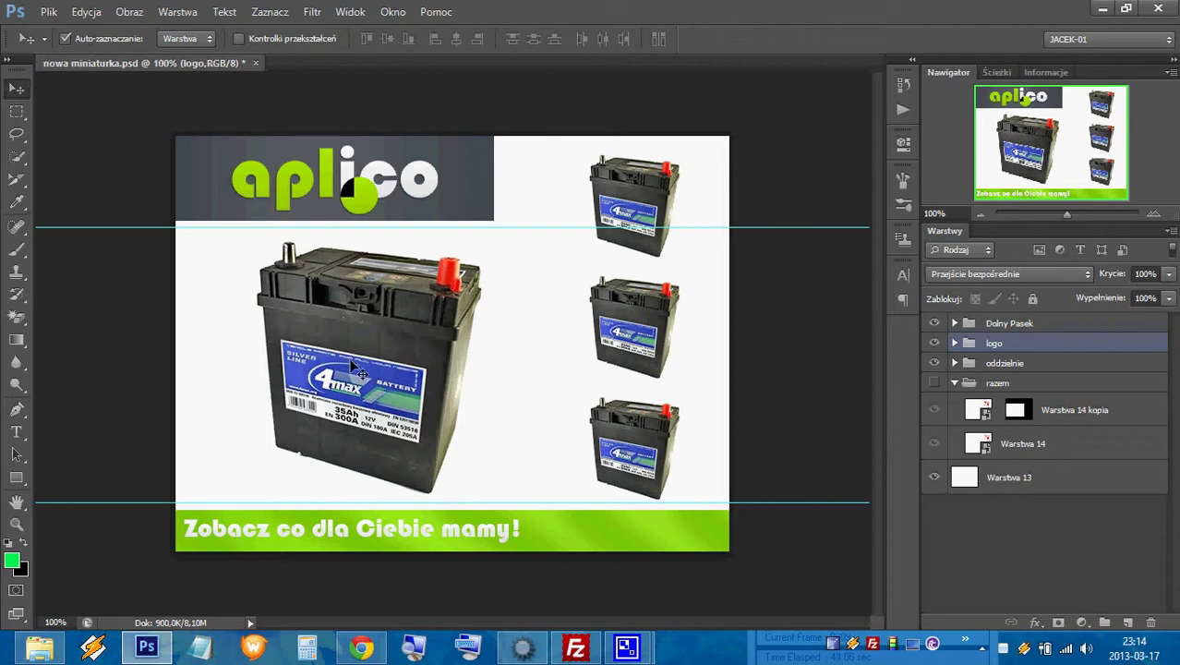
Step: Paste the shovel into Warstwa 14 kopia 2's smart object, hide the battery, and save it
left_click(380, 342)
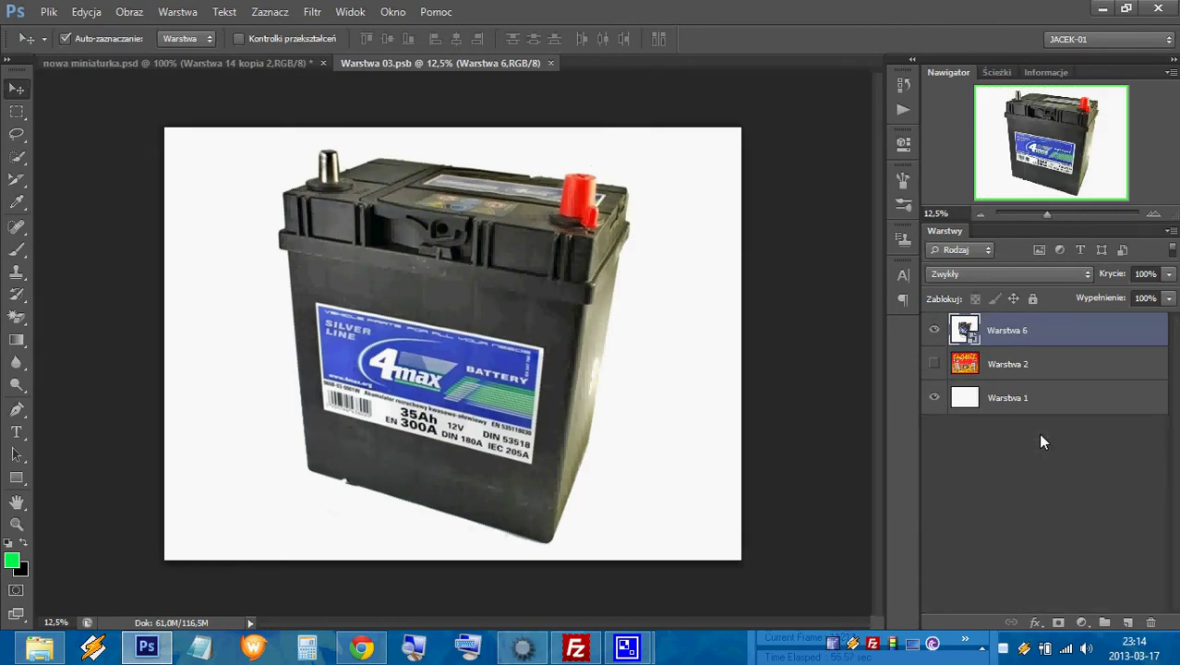
key("ctrl+v")
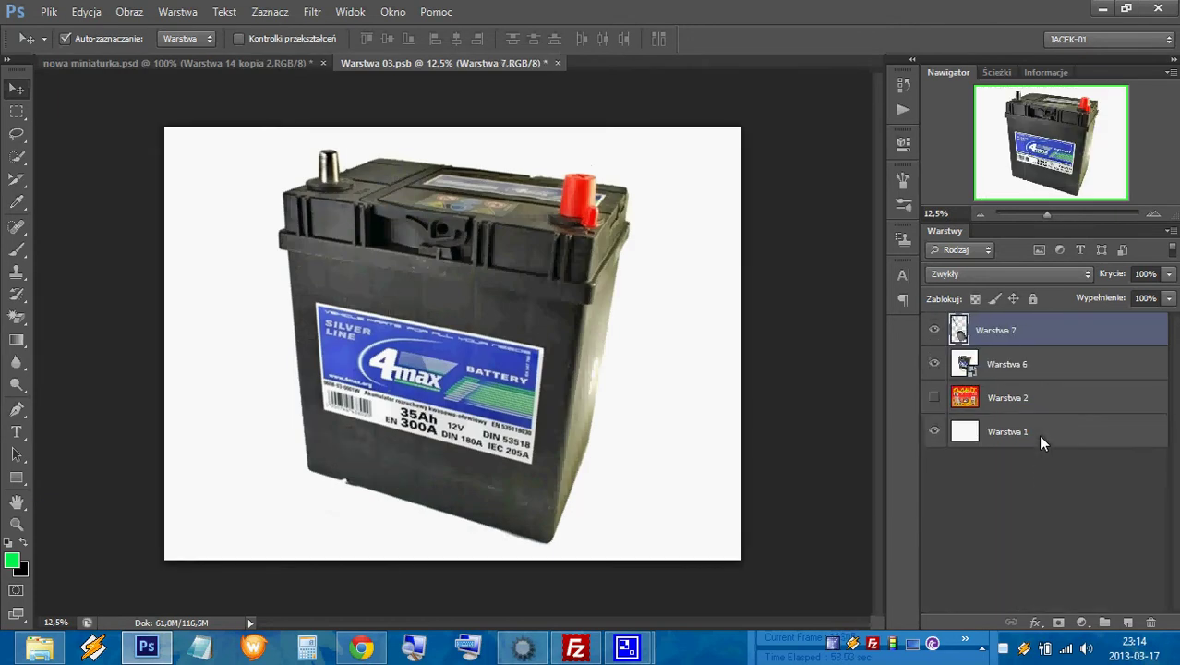
left_click(935, 364)
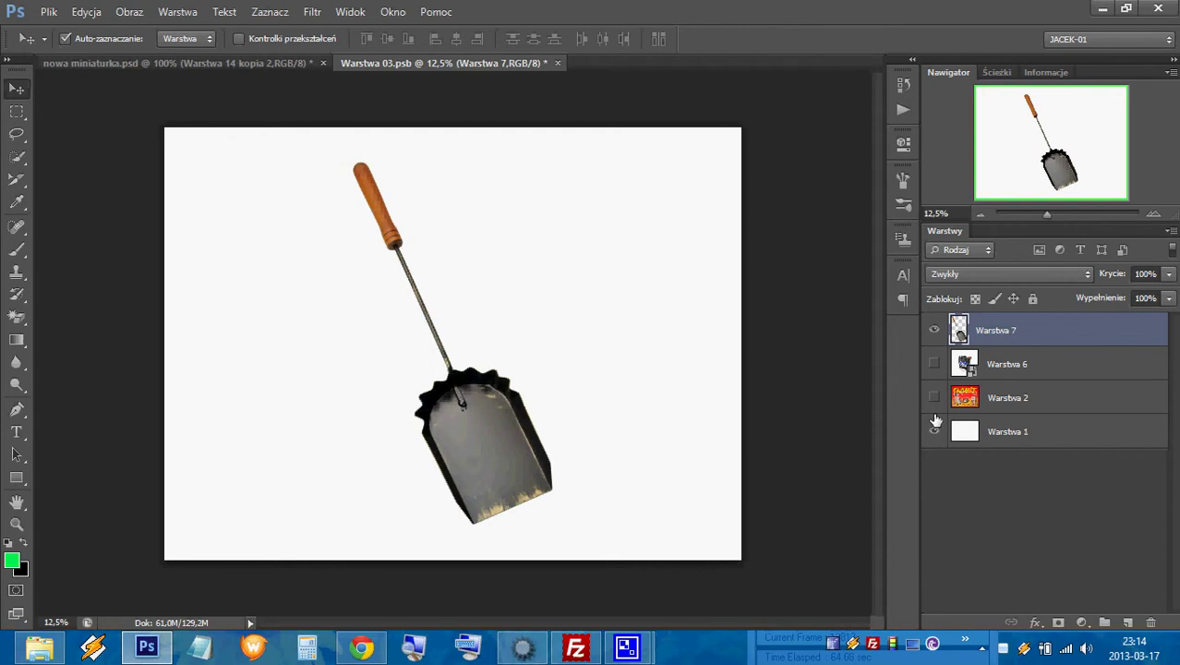
left_click(558, 63)
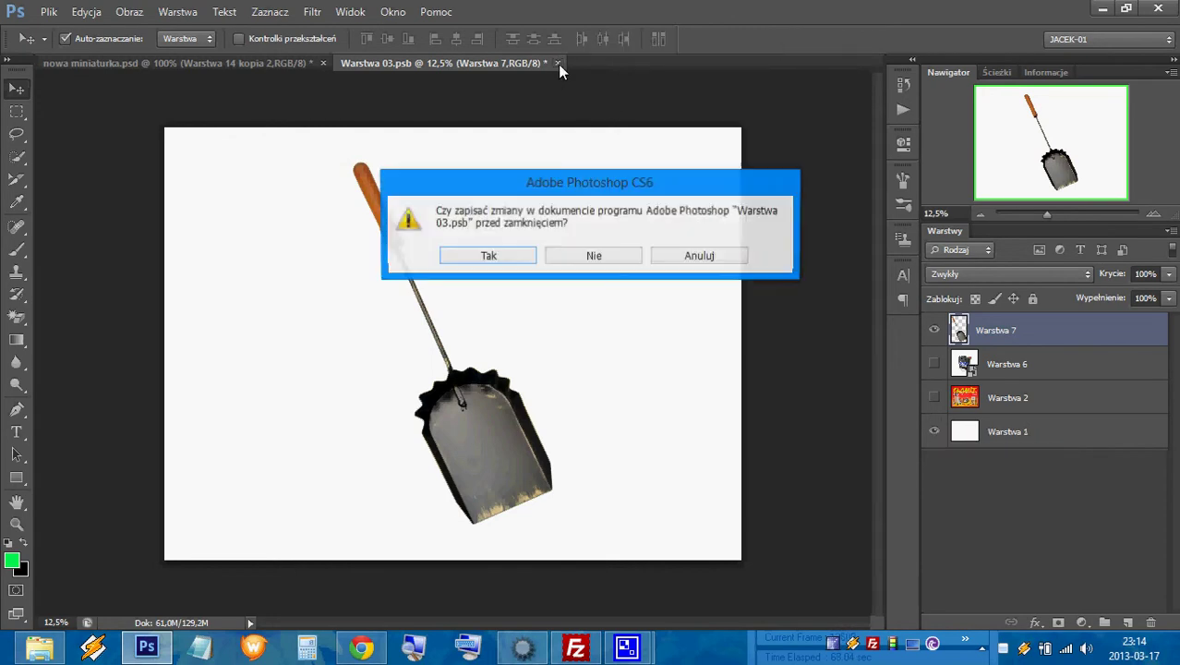
left_click(489, 259)
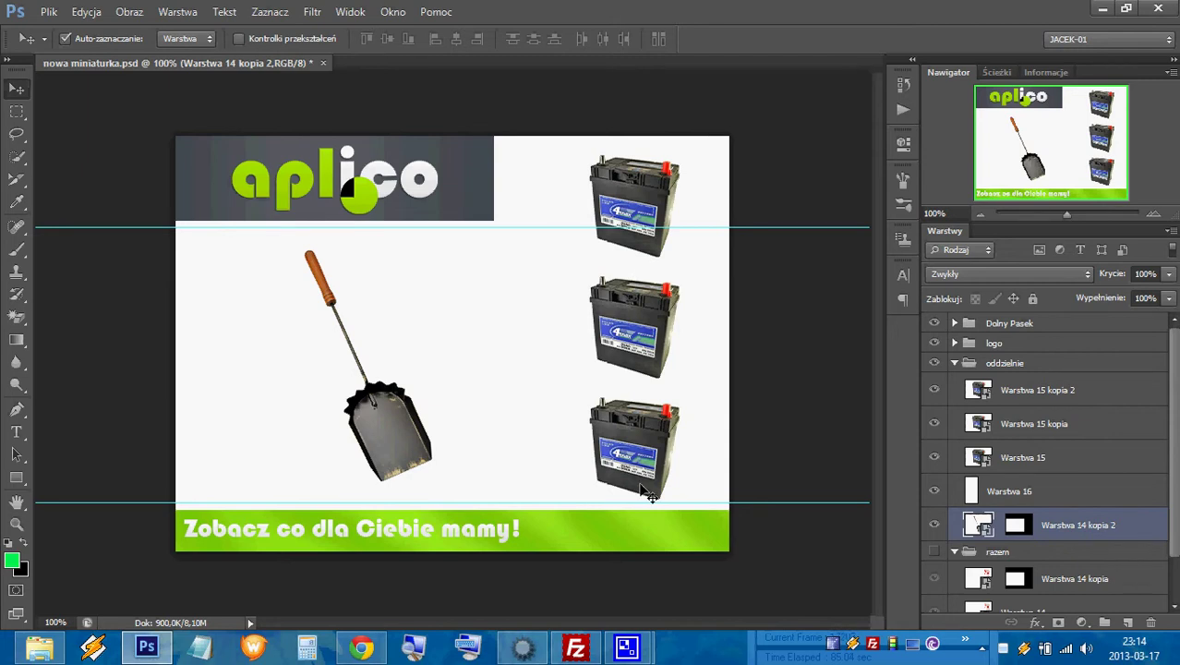
Step: Click through the three small batteries to identify their layers, ending on Warstwa 15
left_click(984, 461)
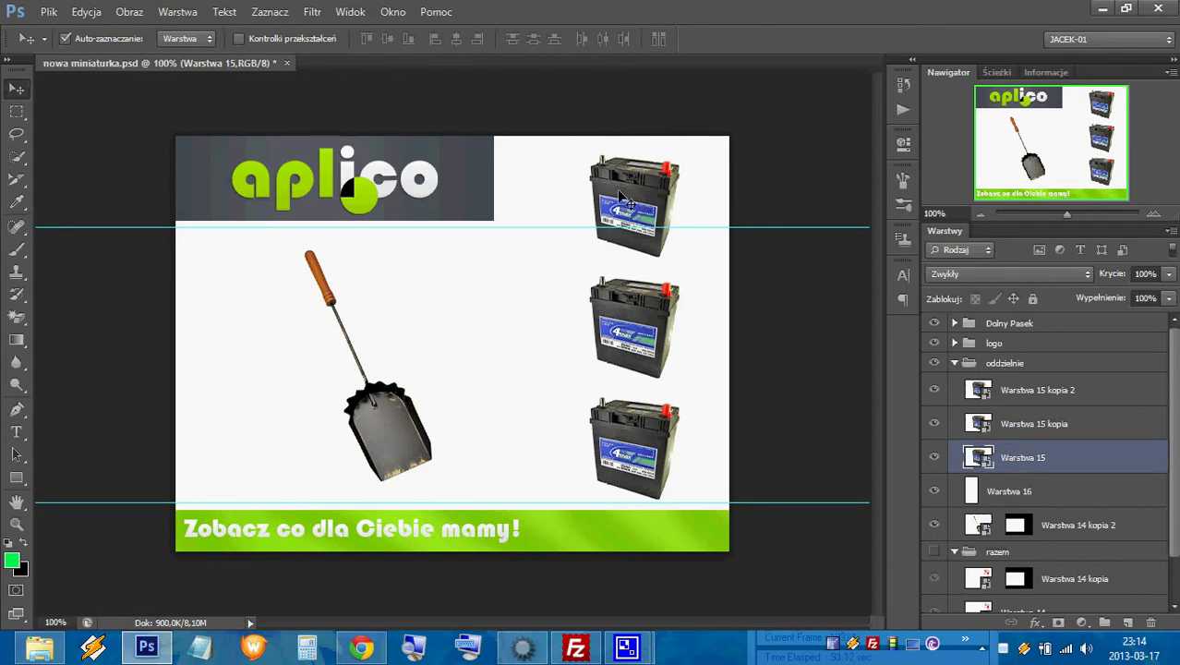
left_click(636, 315)
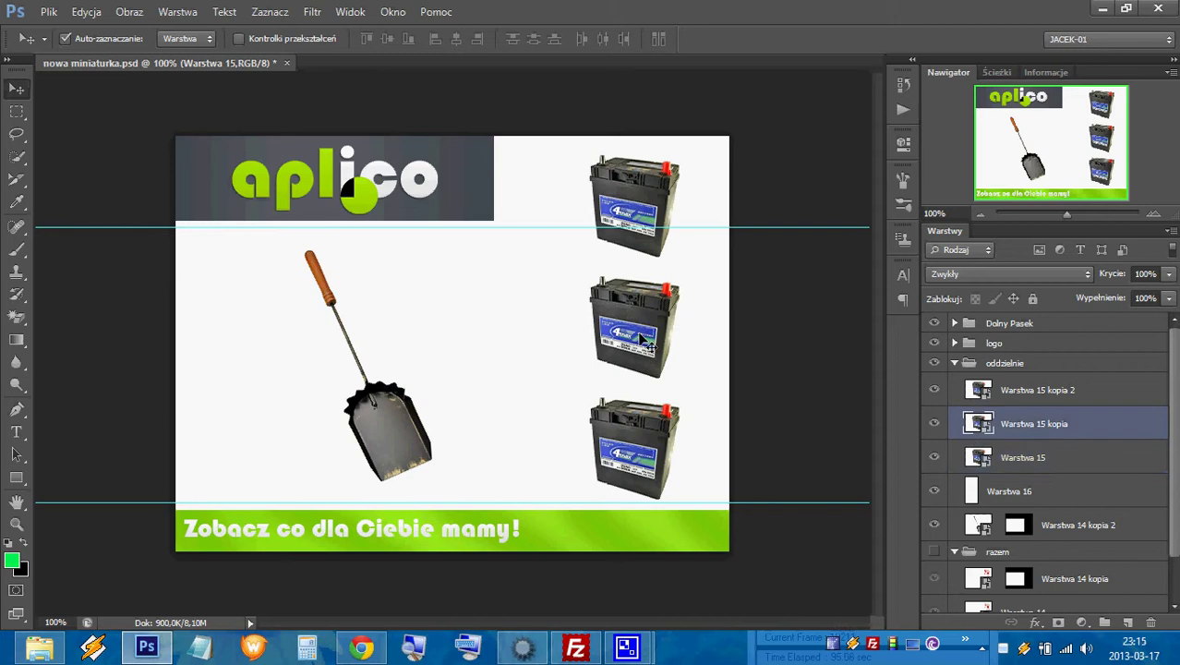
left_click(654, 222)
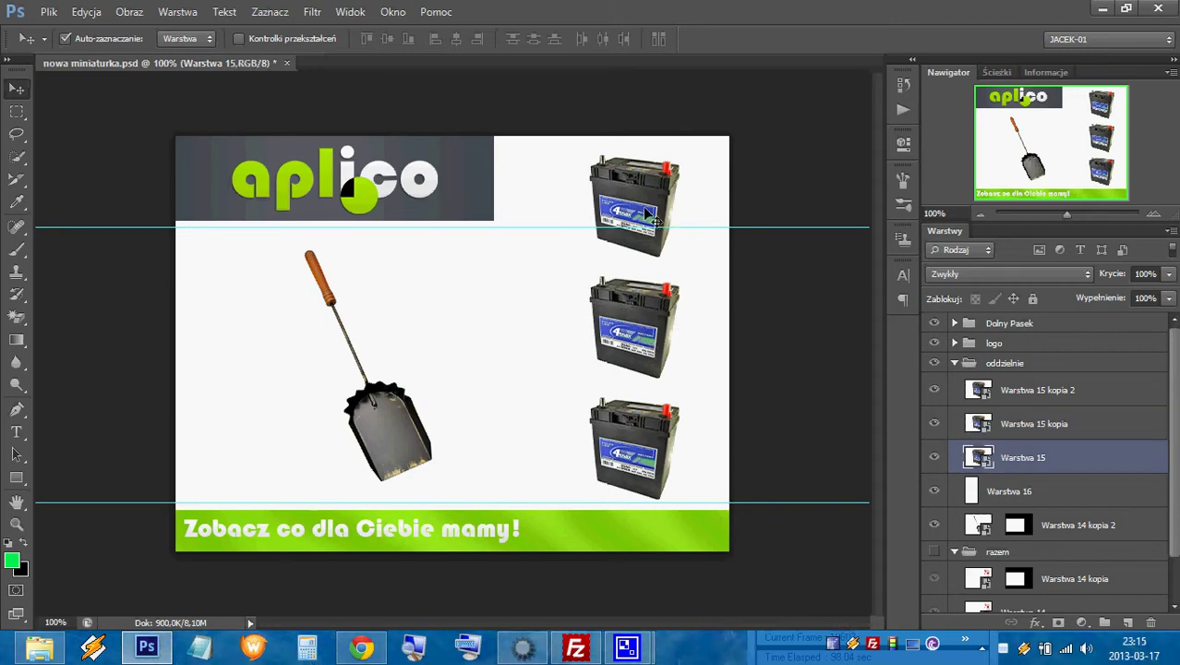
left_click(634, 325)
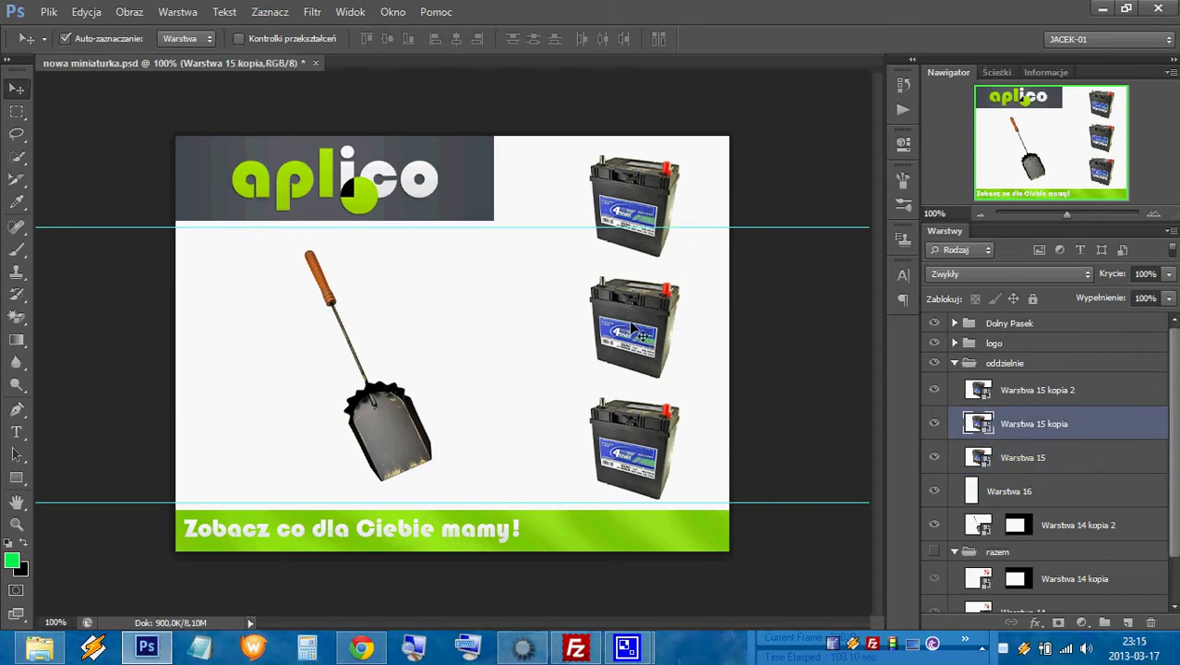
left_click(634, 469)
left_click(660, 205)
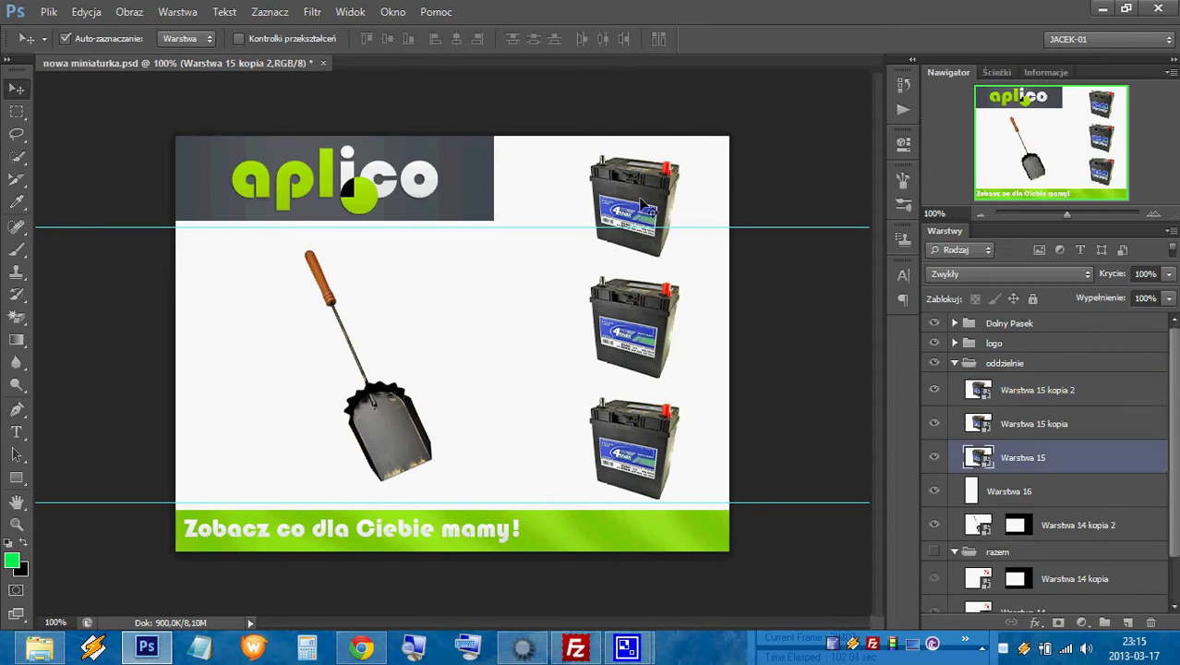
left_click(631, 424)
left_click(636, 366)
left_click(633, 194)
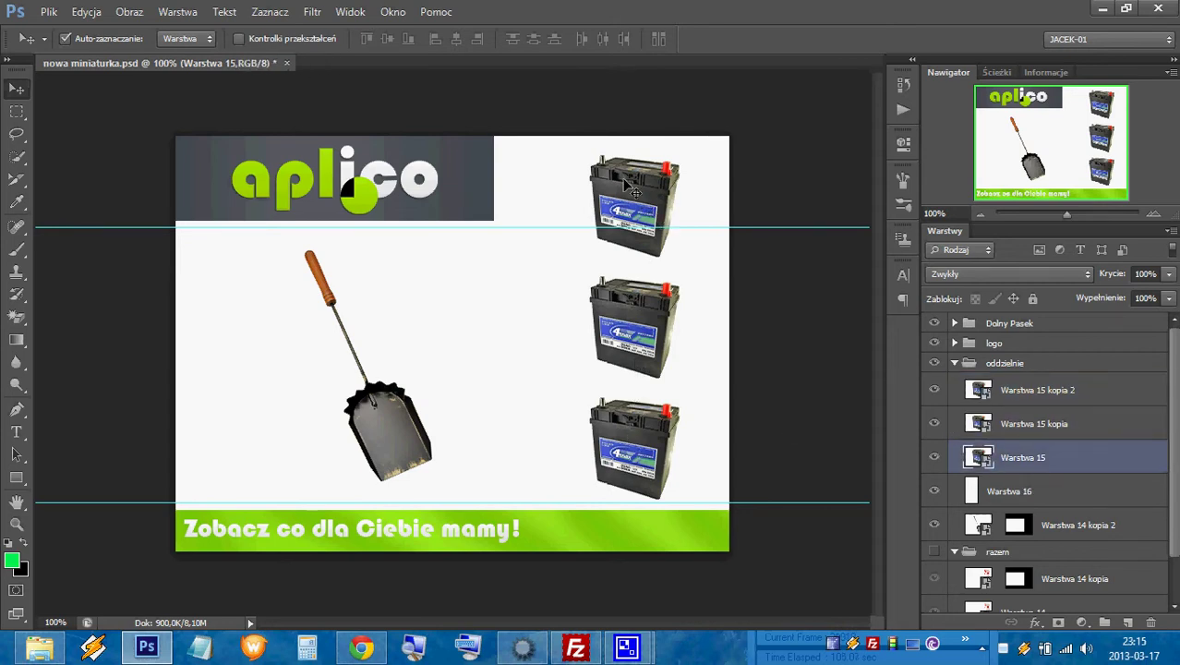
Step: Paste the shovel into Warstwa 15's smart object as Warstwa 20 above the hidden Warstwa 19
double_click(981, 460)
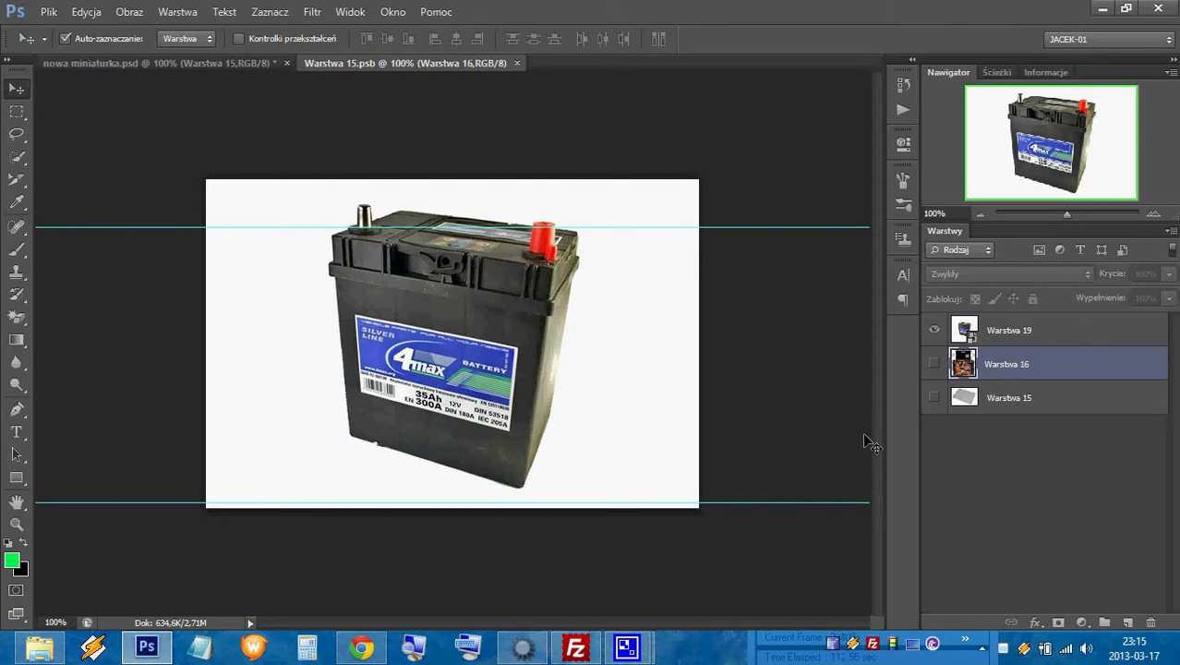
key("ctrl+v")
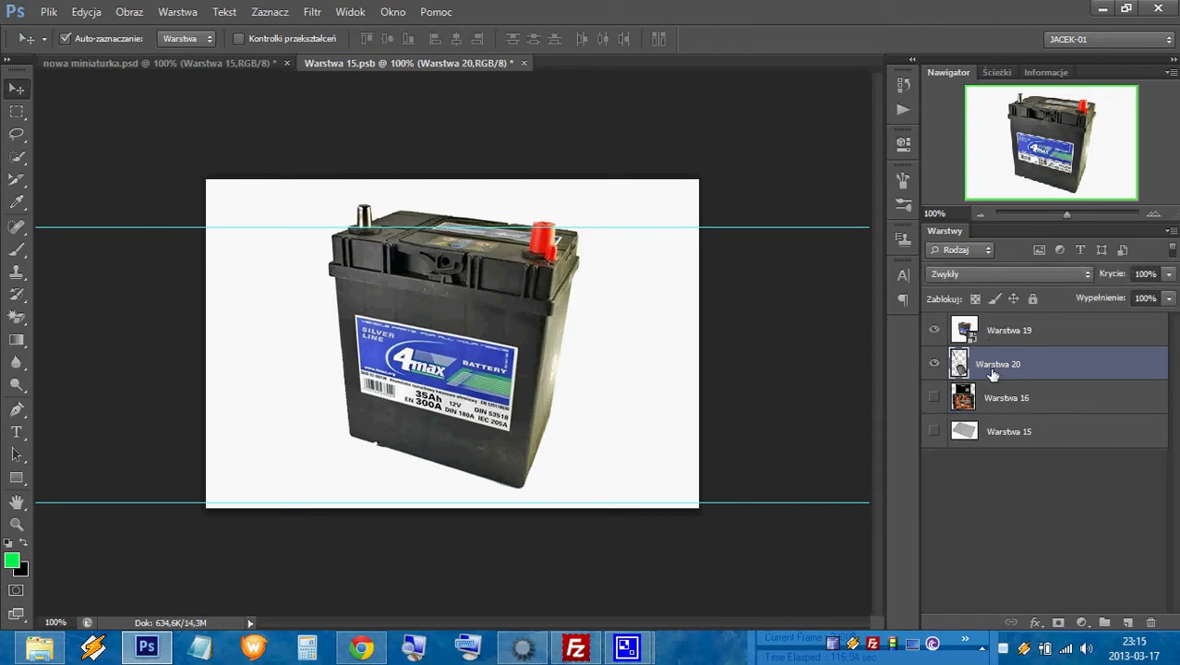
left_click_drag(995, 367, 1007, 326)
left_click(936, 365)
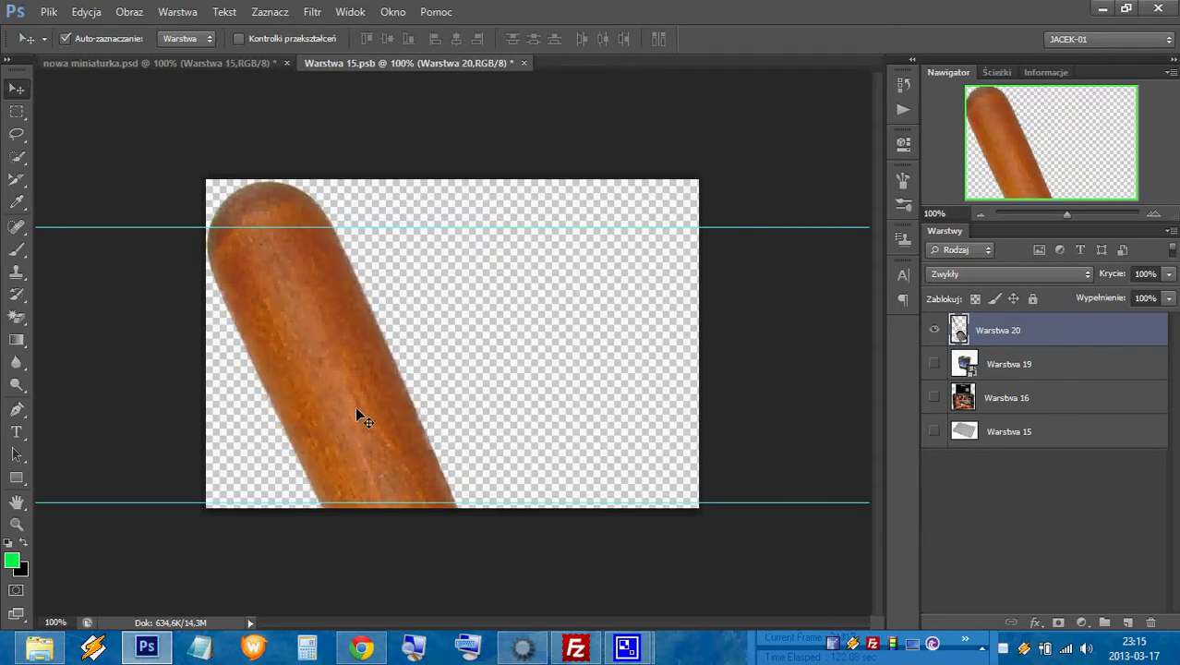
left_click_drag(357, 413, 308, 13)
left_click_drag(388, 472, 313, 221)
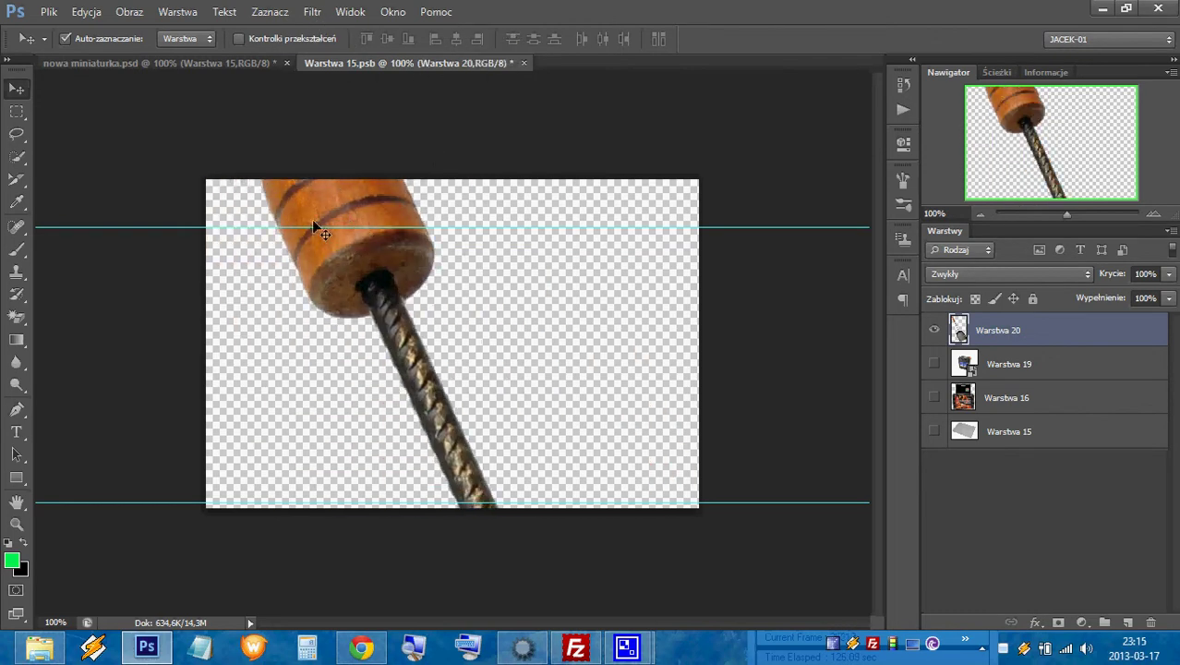
Step: Start Free Transform on the shovel and roughly shrink it onto the canvas
left_click(96, 11)
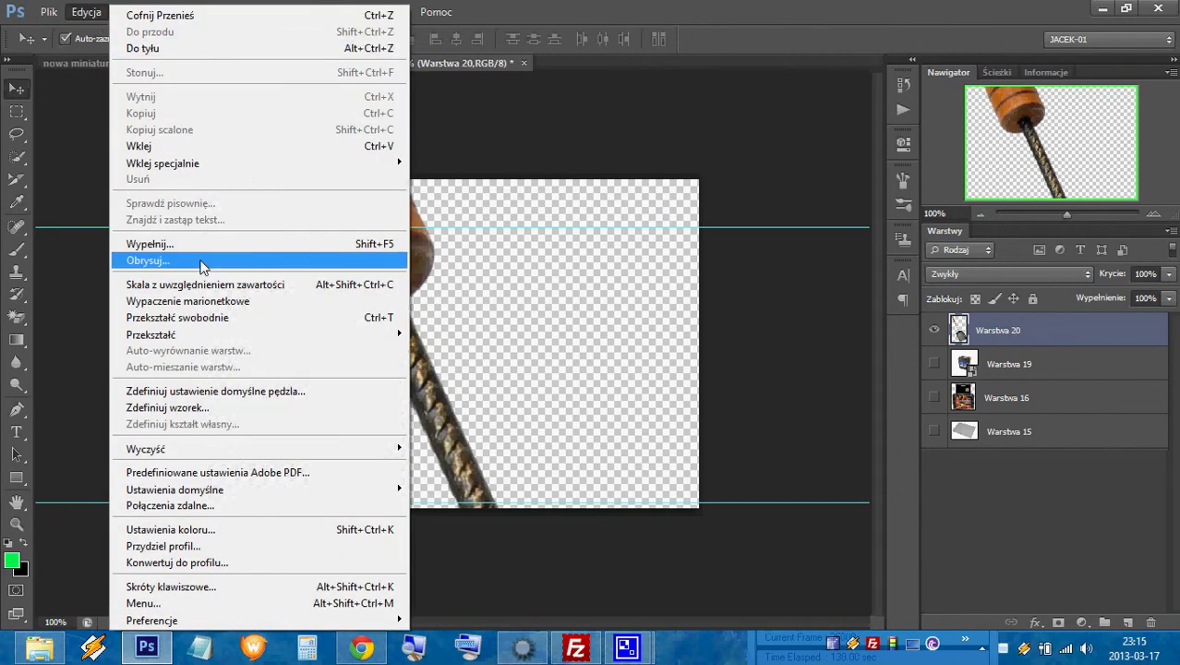
left_click(207, 318)
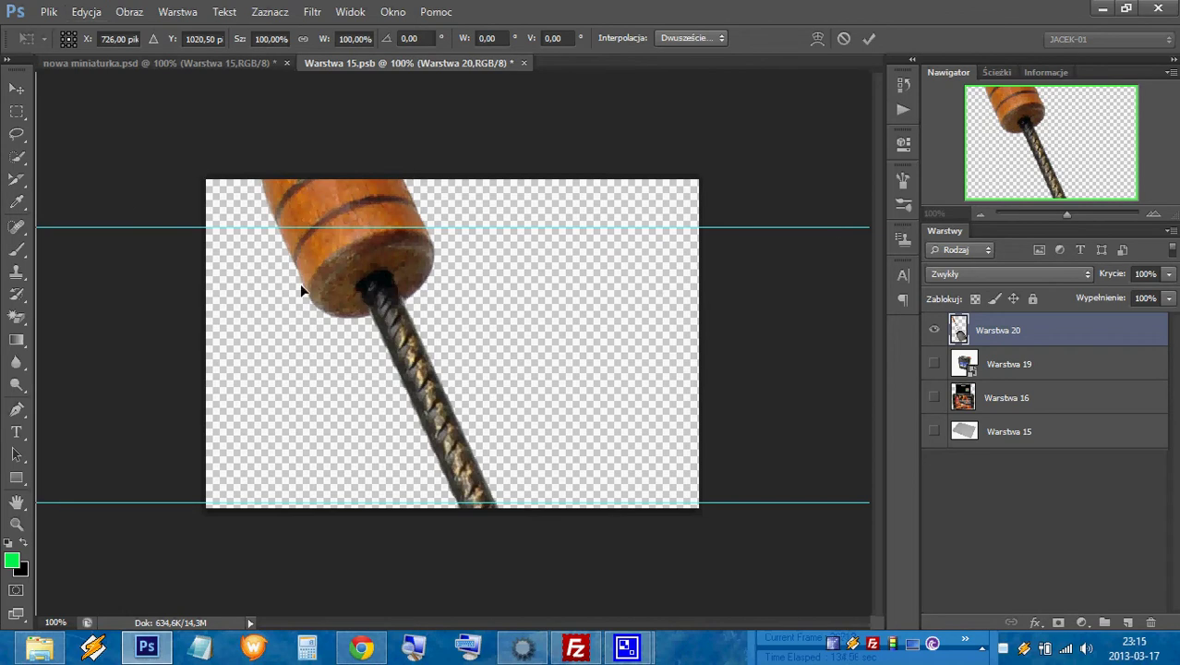
left_click(982, 213)
left_click(981, 213)
left_click(982, 214)
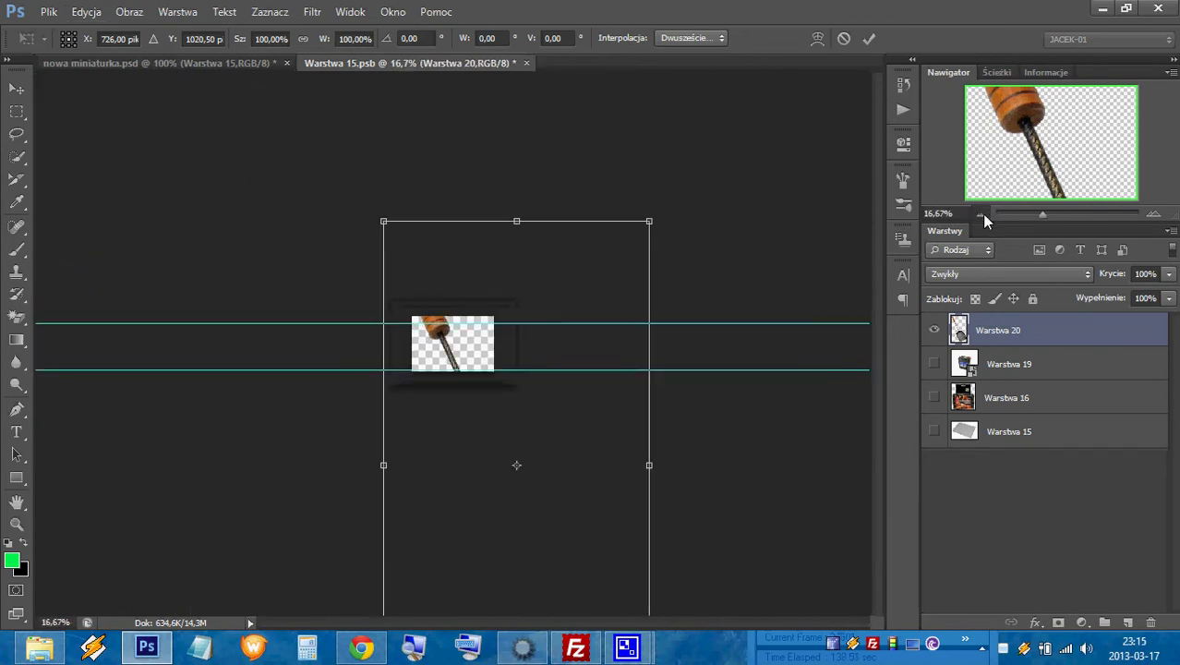
left_click(981, 214)
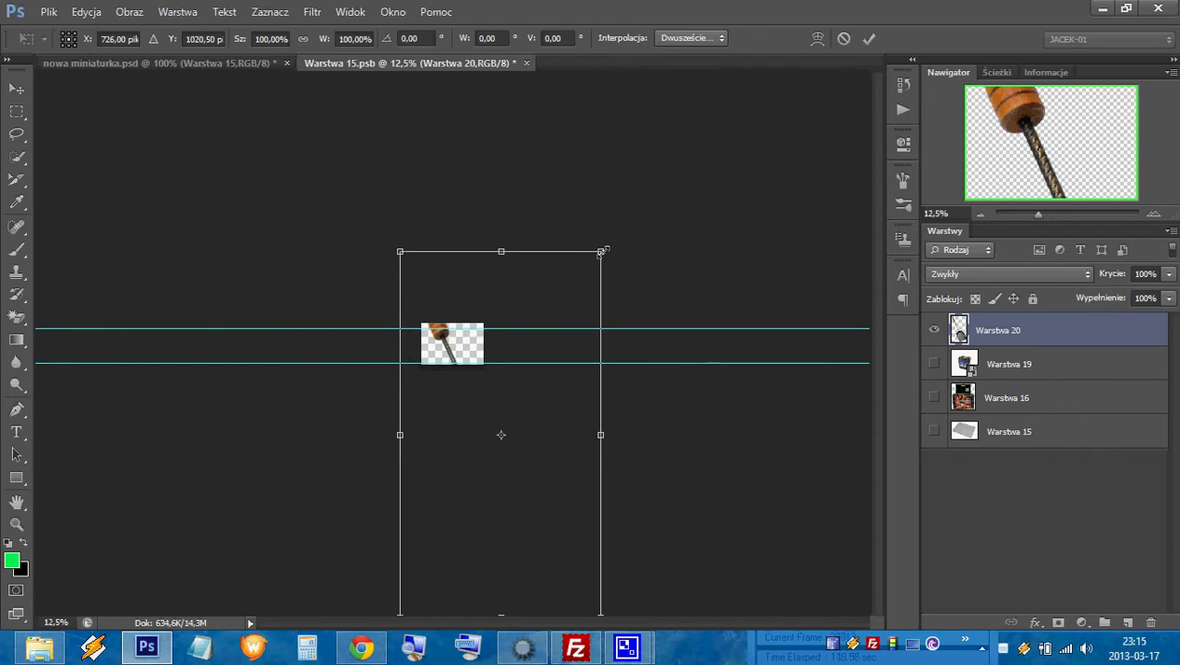
left_click_drag(601, 250, 509, 361)
left_click_drag(481, 536, 491, 421)
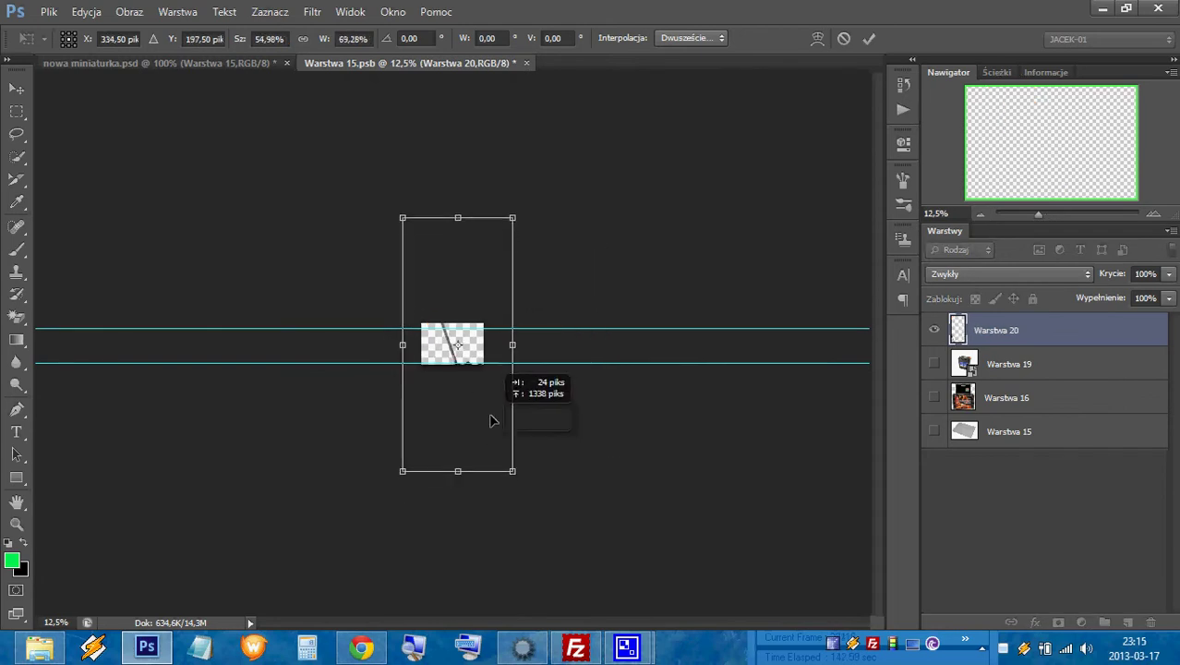
mouse_move(513, 471)
left_mouse_down()
mouse_move(459, 289)
mouse_move(464, 384)
left_mouse_up()
scroll(466, 388, "up", 2)
scroll(467, 397, "up", 3)
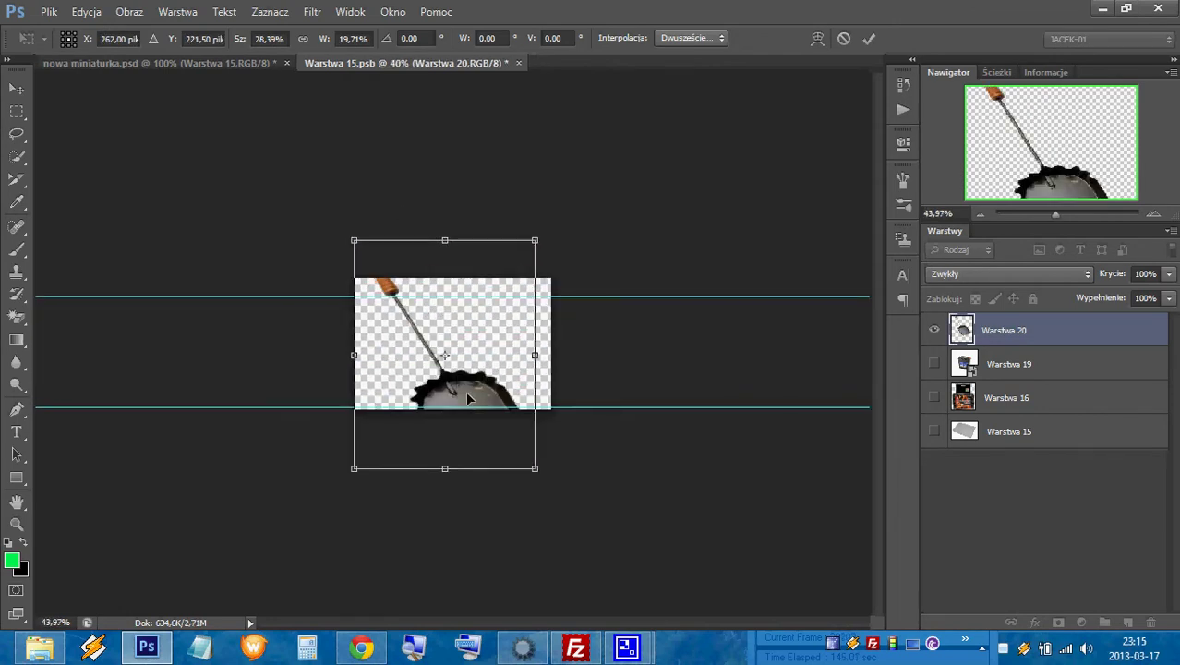
scroll(467, 397, "up", 2)
left_click_drag(516, 488, 482, 356)
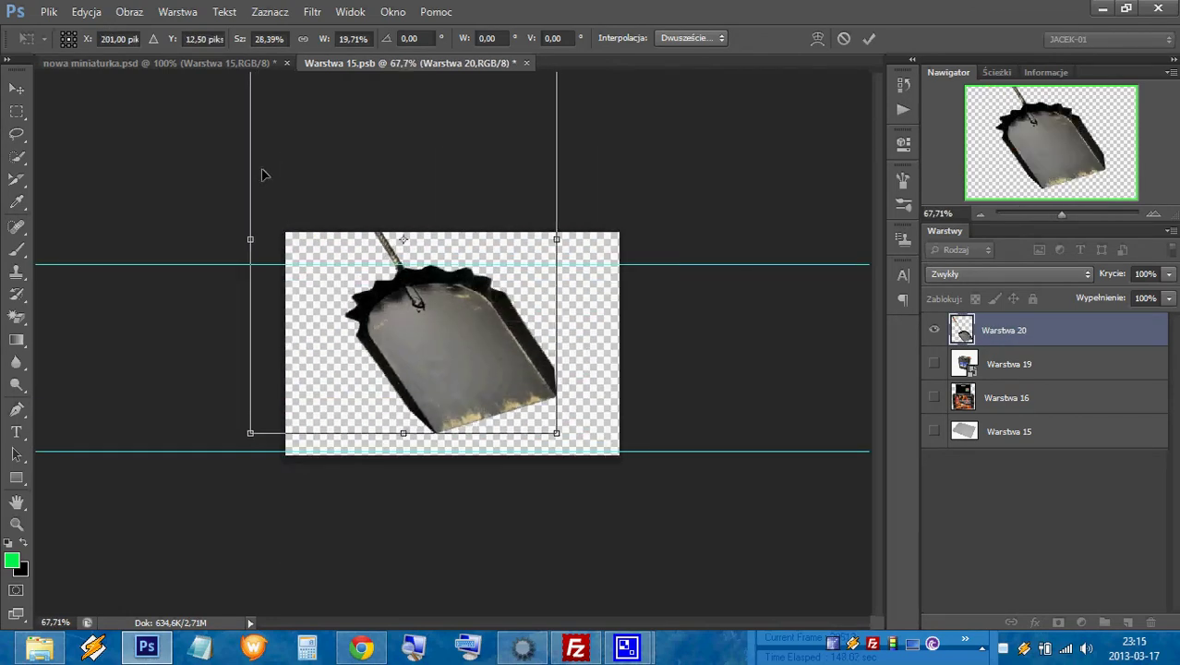
Step: Lock proportions, scale the shovel to 10.82%, position it, and commit the transform
left_click(302, 40)
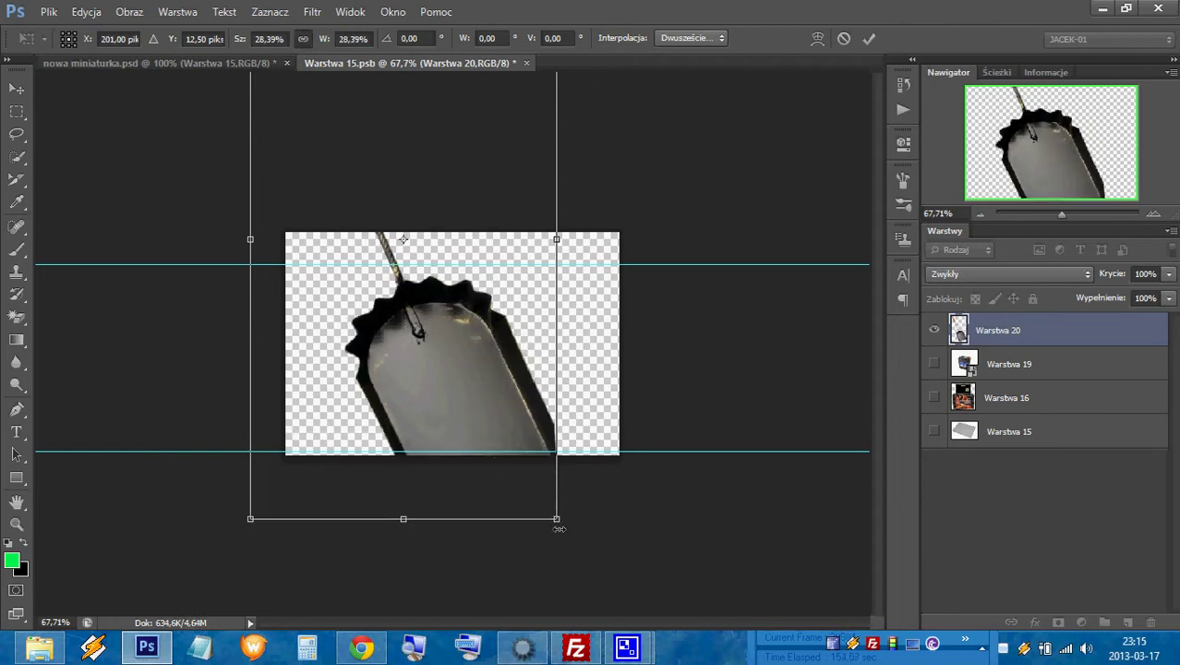
left_click_drag(541, 499, 490, 397)
left_click_drag(383, 304, 505, 302)
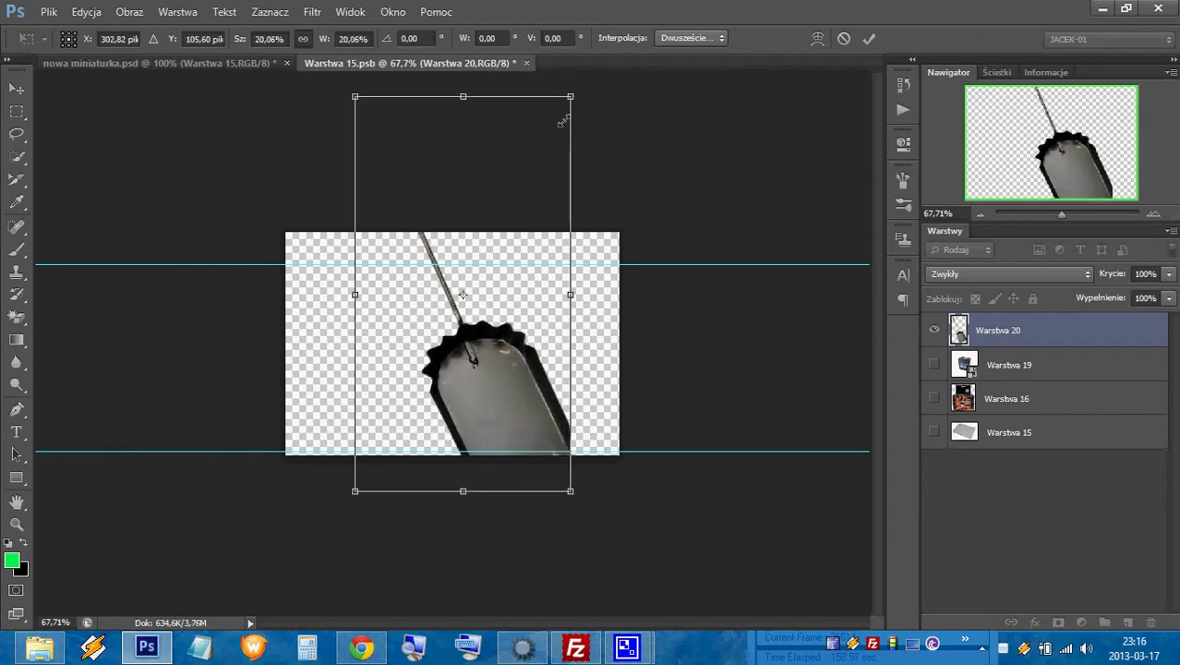
left_click_drag(563, 121, 498, 286)
mouse_move(450, 427)
left_mouse_down()
mouse_move(496, 353)
mouse_move(496, 381)
left_mouse_up()
scroll(507, 464, "up", 5)
scroll(507, 464, "up", 1)
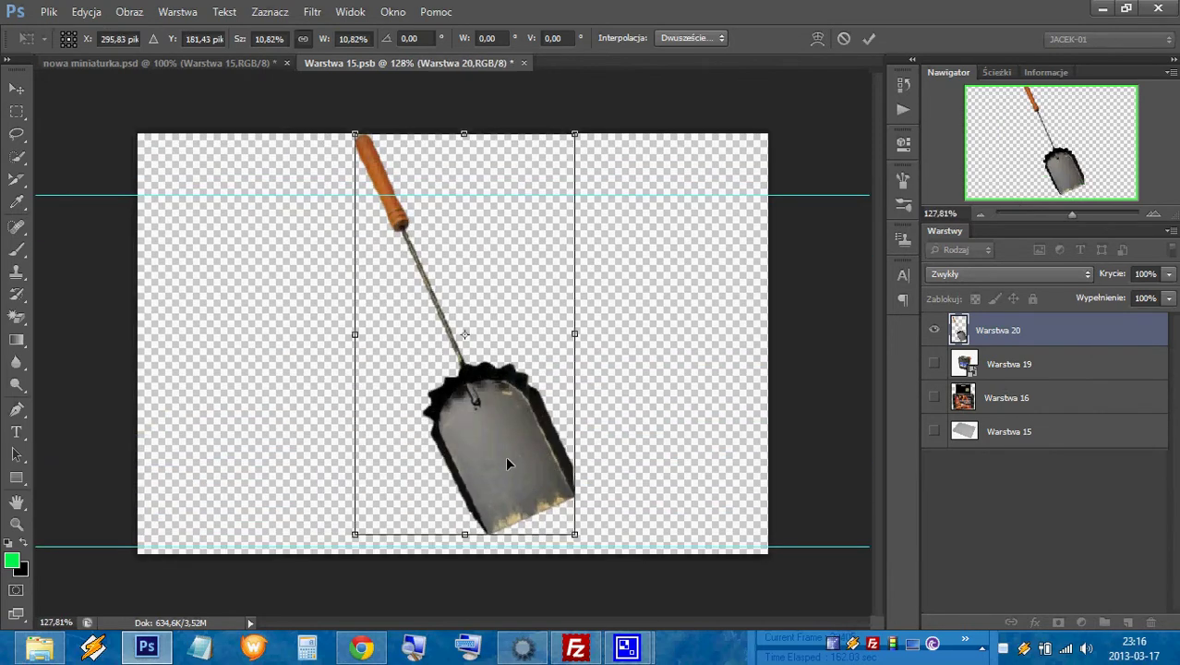
left_click(514, 459)
left_click_drag(513, 462, 513, 474)
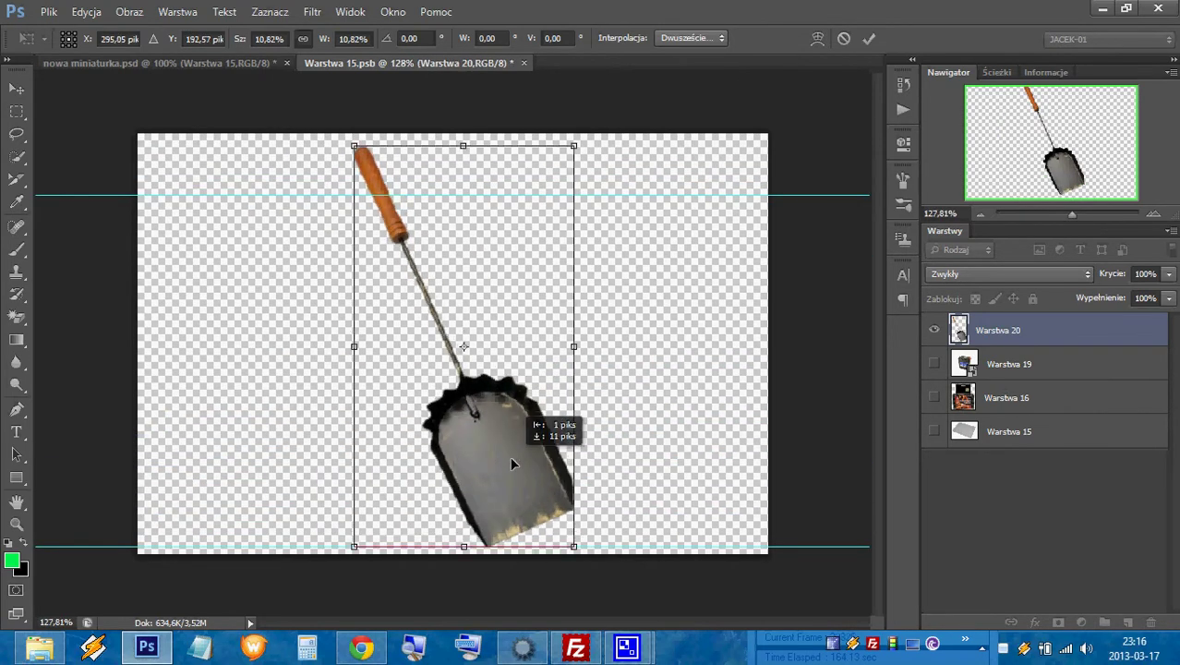
left_click(868, 42)
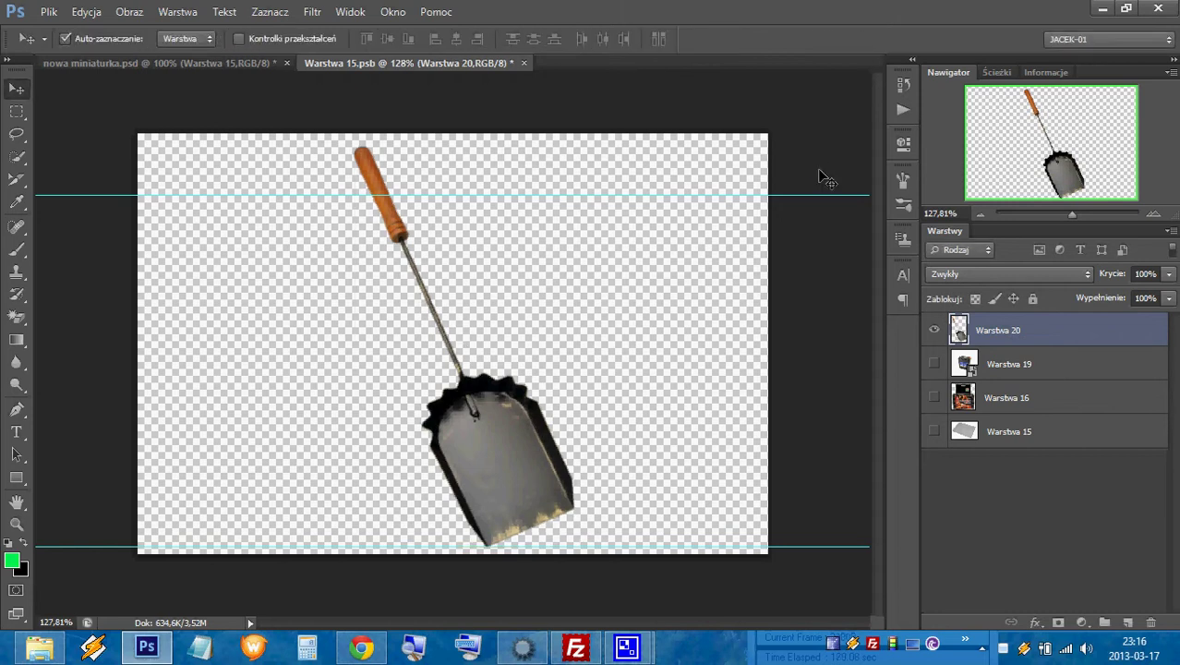
Step: Centre the shovel horizontally and vertically on the canvas, then save and close Warstwa 15.psb
key("ctrl+a")
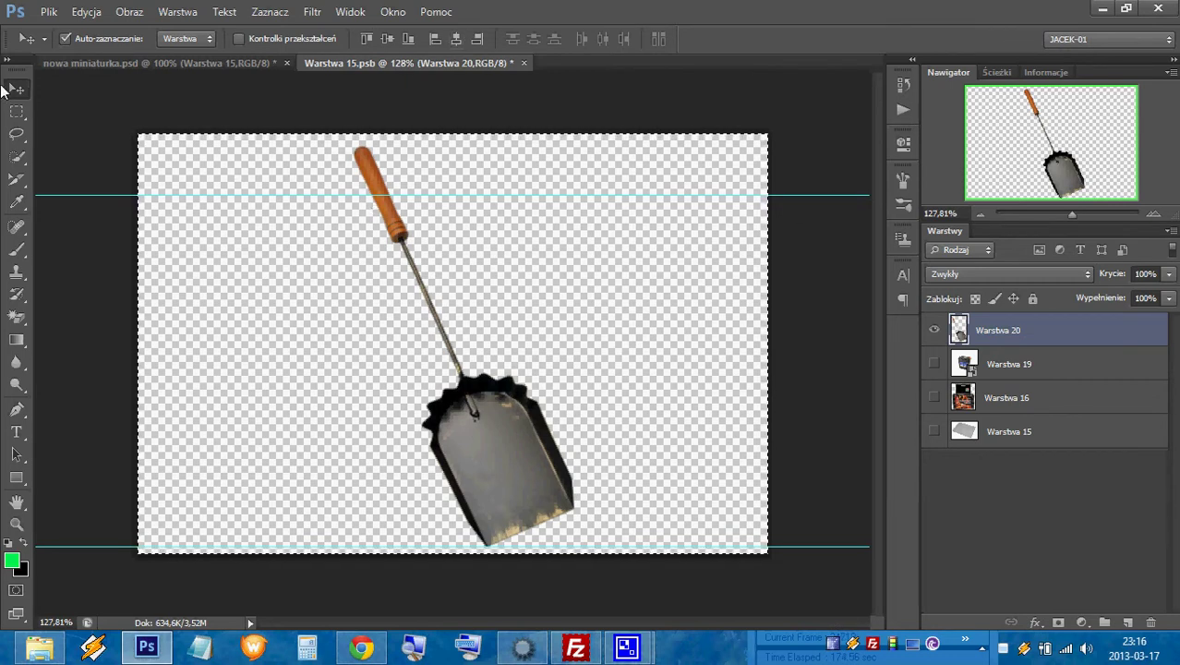
left_click(456, 39)
left_click(387, 39)
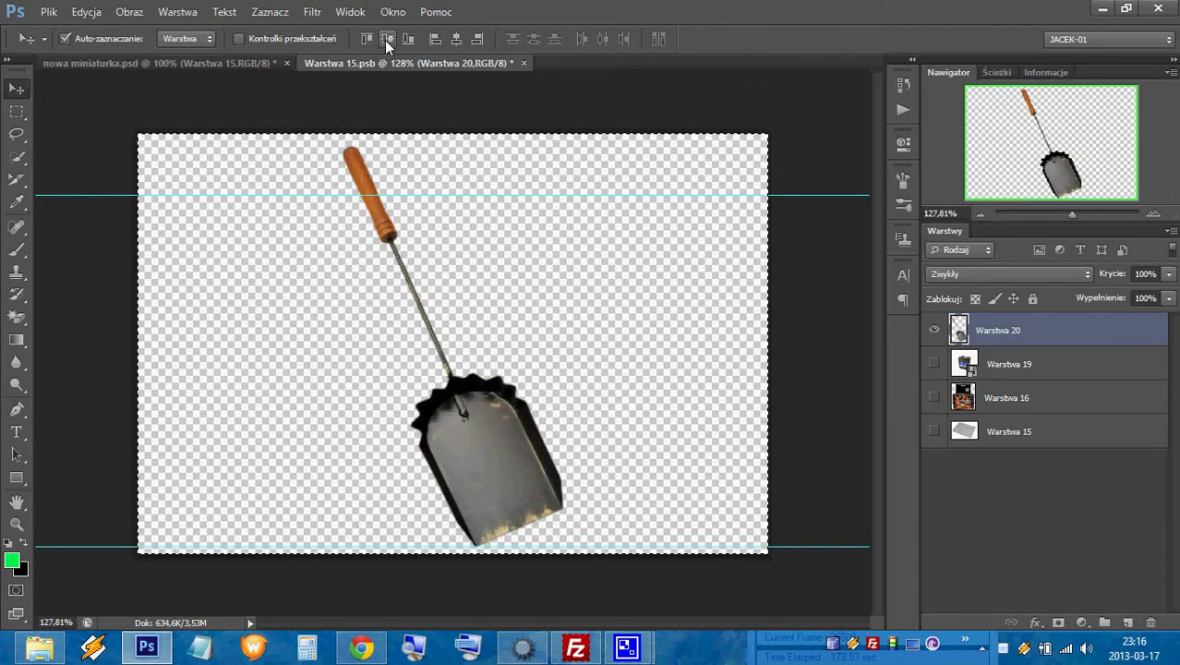
left_click(524, 63)
left_click(522, 253)
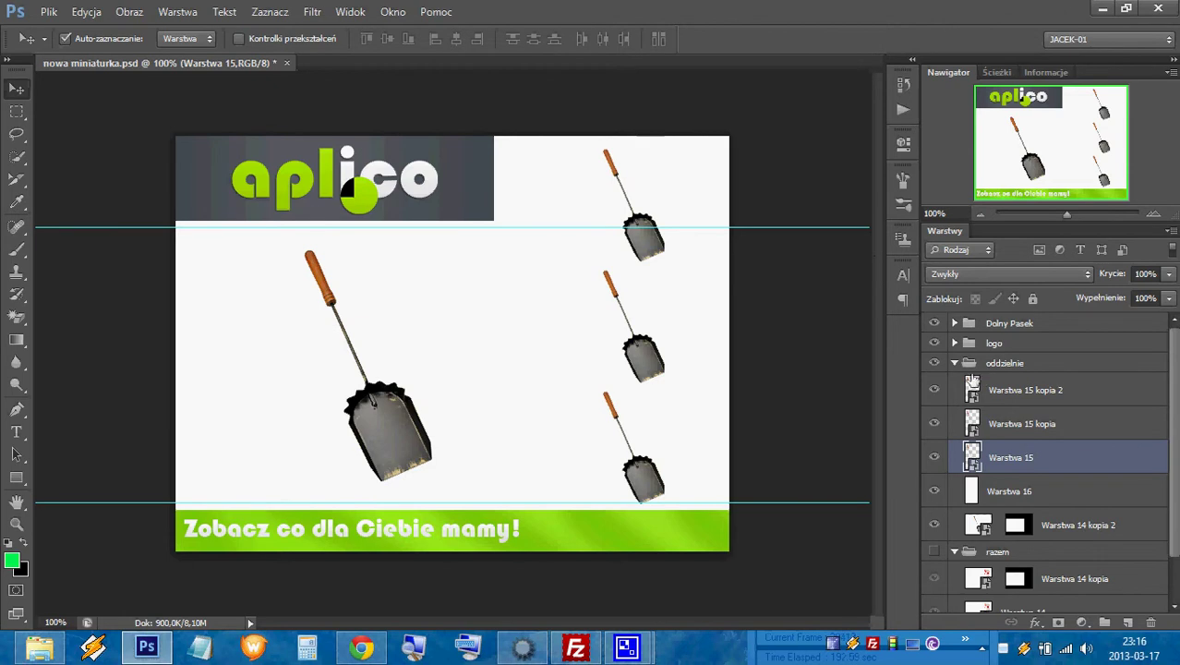
Step: Collapse and hide the oddzielnie group, then make the razem group visible
left_click(955, 365)
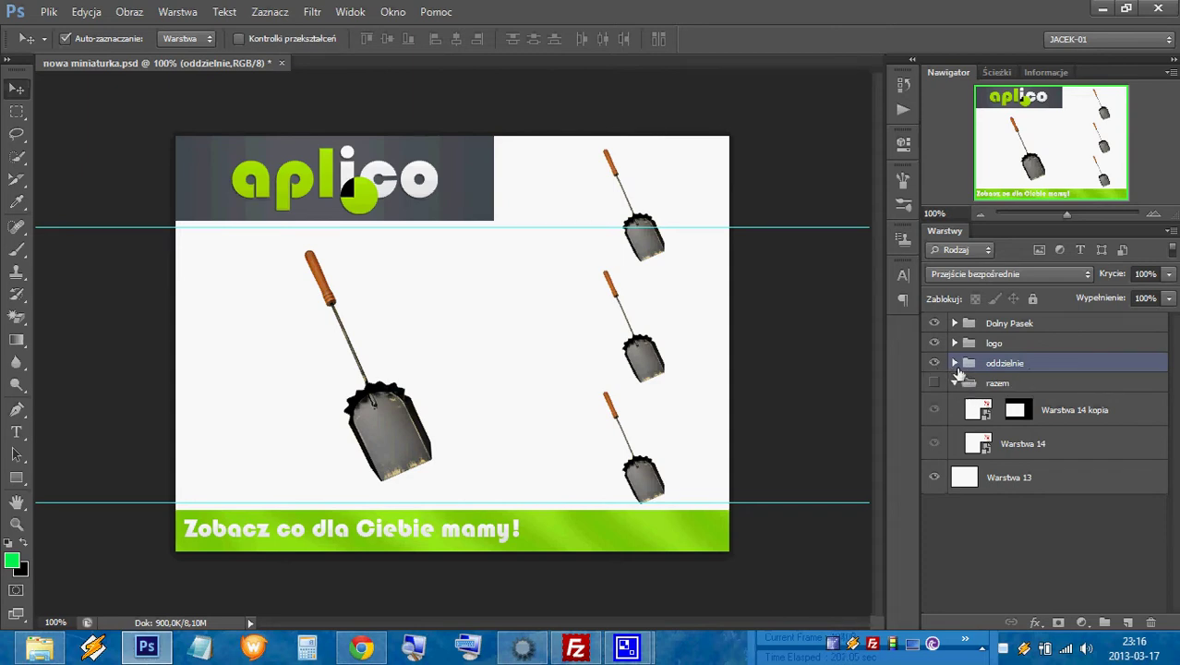
left_click(934, 363)
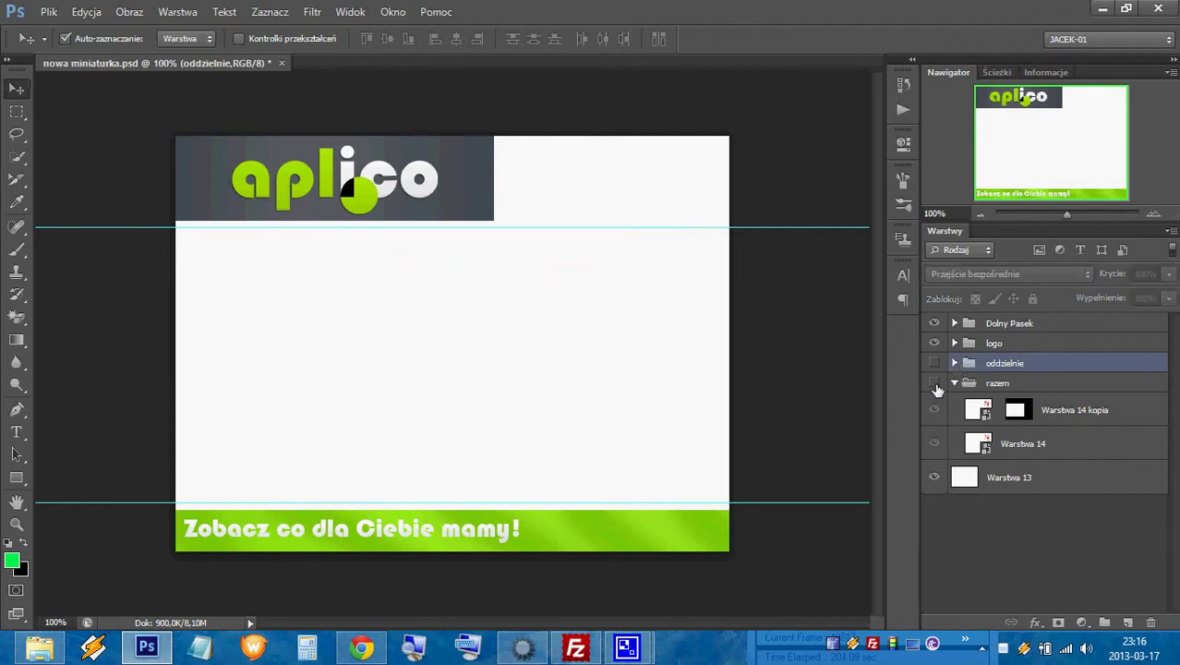
left_click(933, 383)
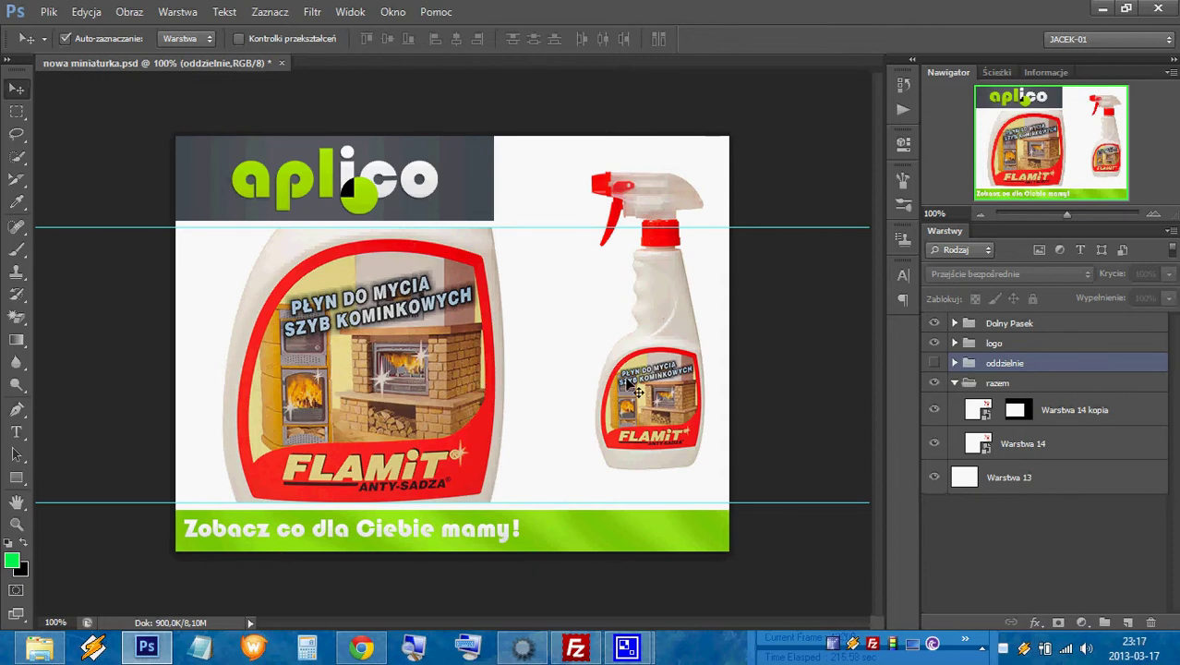
Step: Paste the shovel into the Warstwa 14 smart object, positioned over the spray bottle
left_click(674, 388)
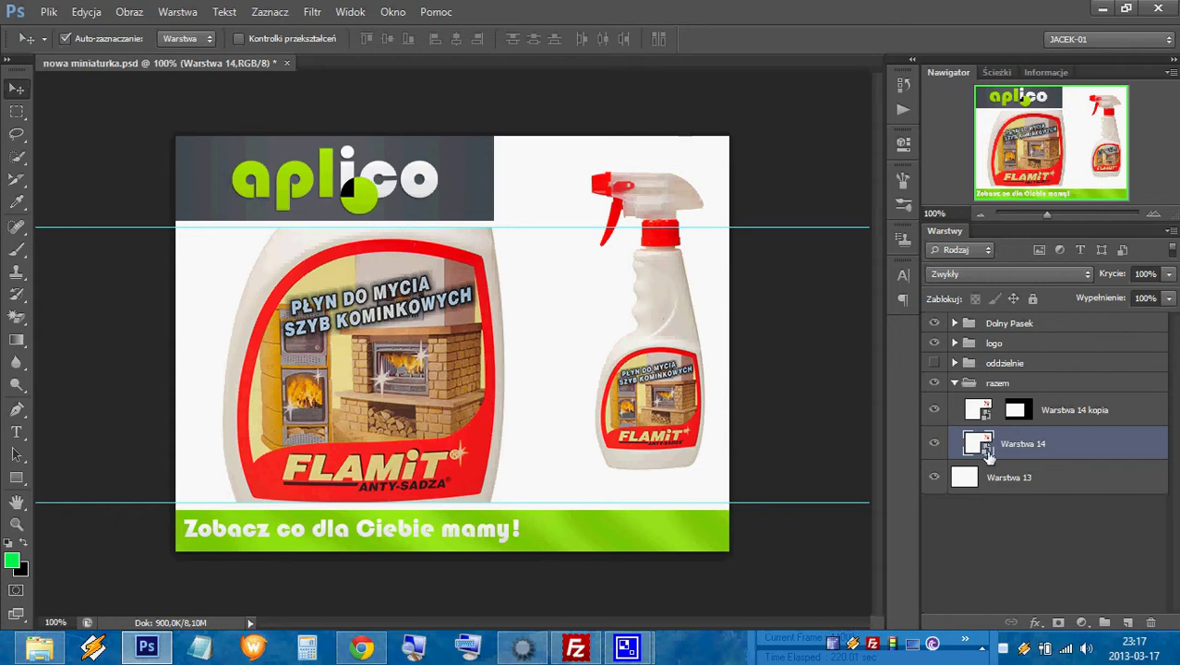
double_click(989, 453)
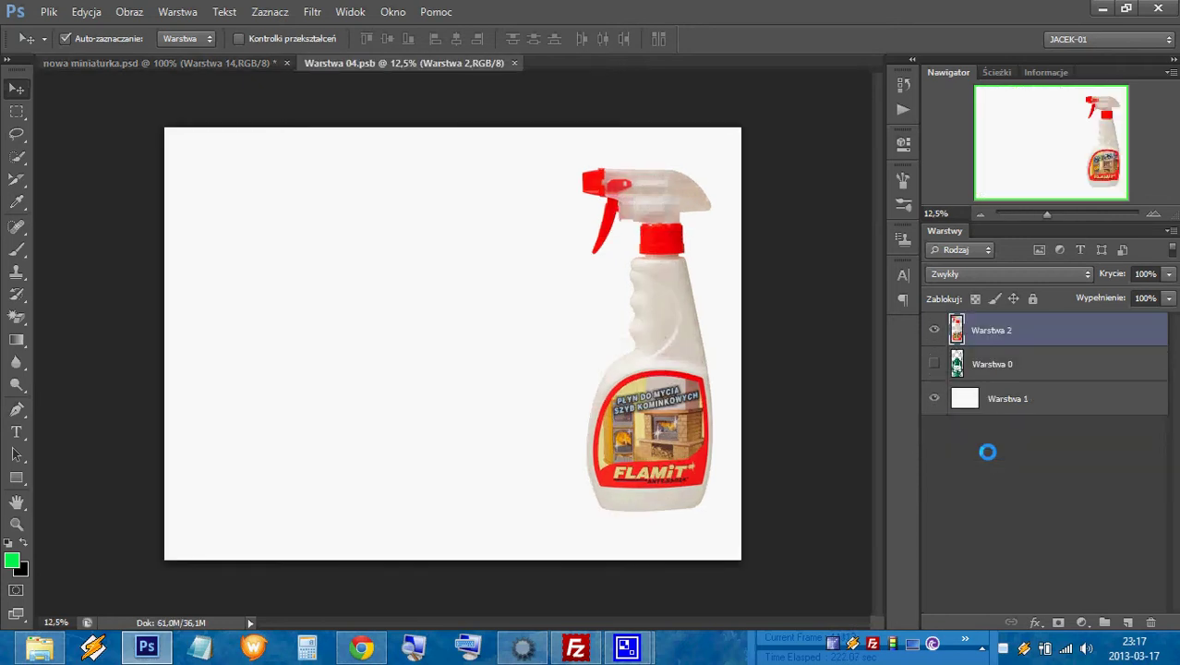
key("ctrl+v")
left_click_drag(473, 417, 648, 434)
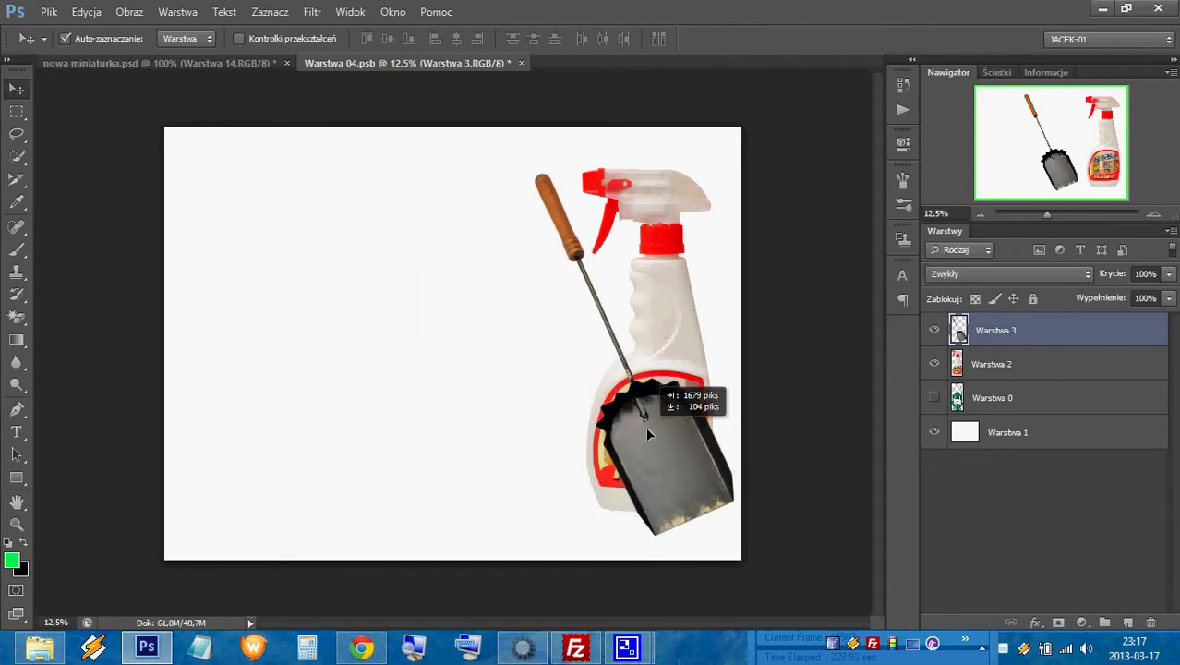
left_click_drag(647, 434, 646, 432)
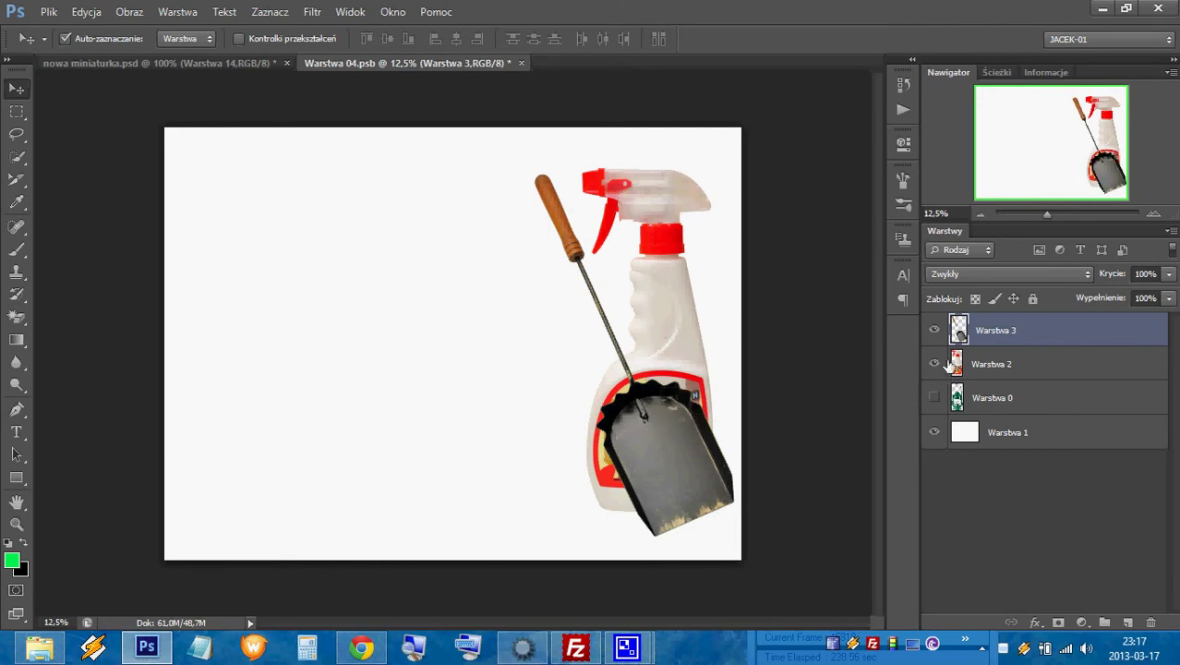
Step: Hide the Warstwa 2 bottle layer and save the smart object when closing it
left_click(935, 364)
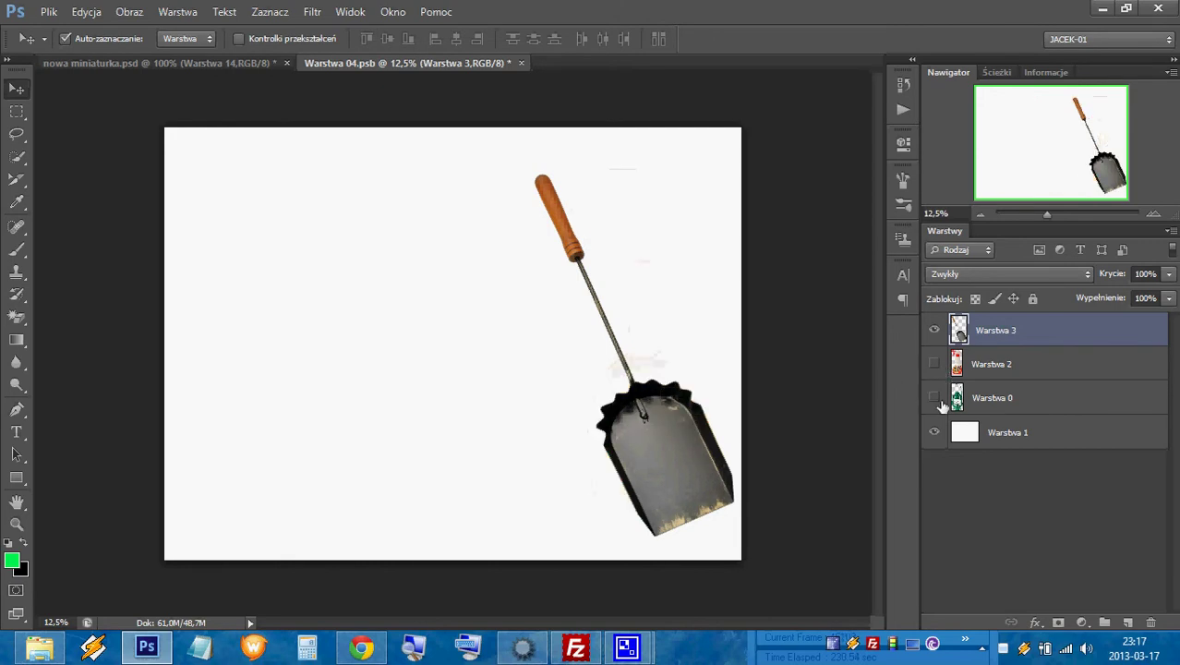
left_click(521, 64)
left_click(511, 259)
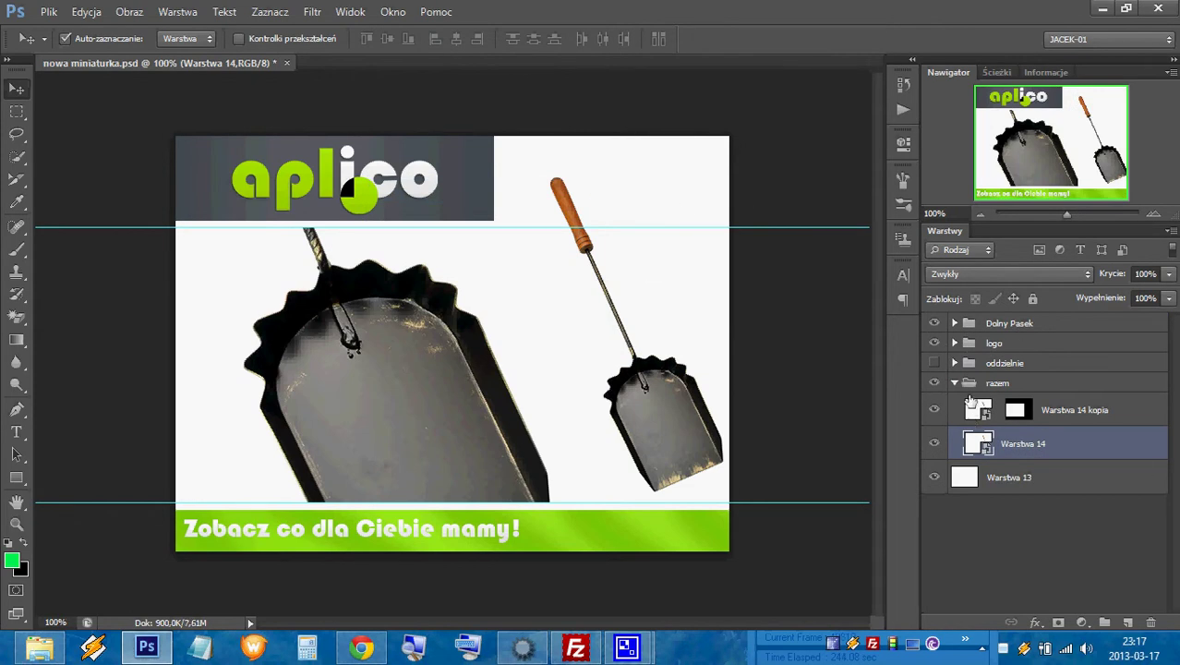
Step: Compare the razem and oddzielnie shovel layouts, leaving razem visible and oddzielnie hidden
left_click(955, 385)
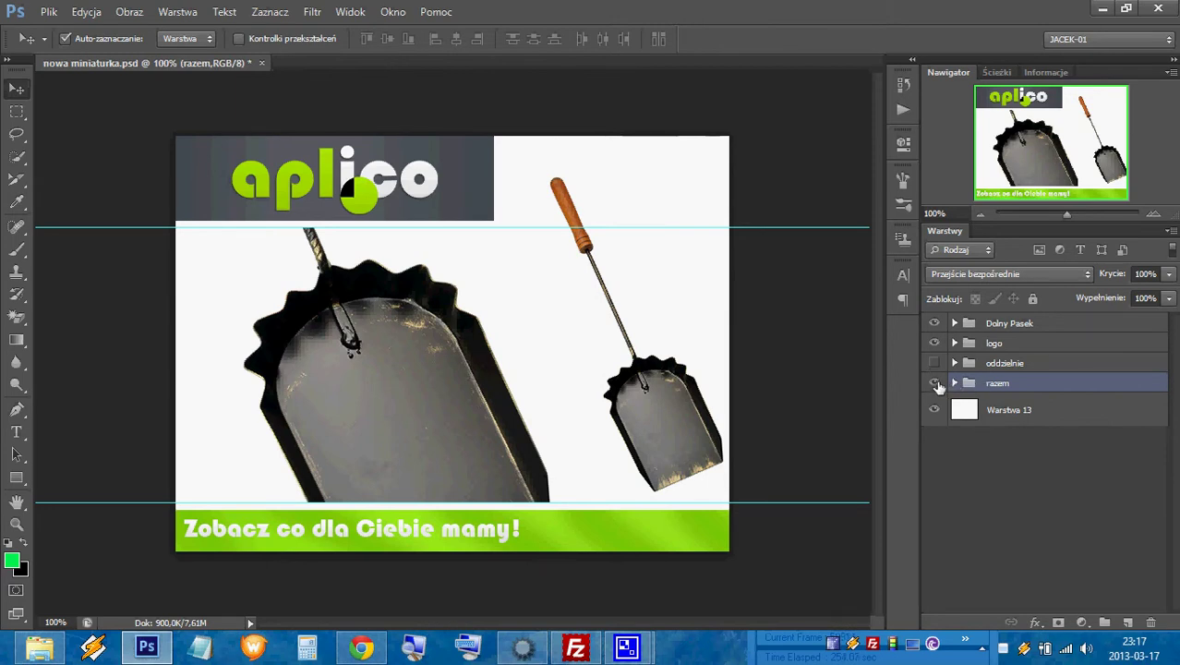
left_click(935, 383)
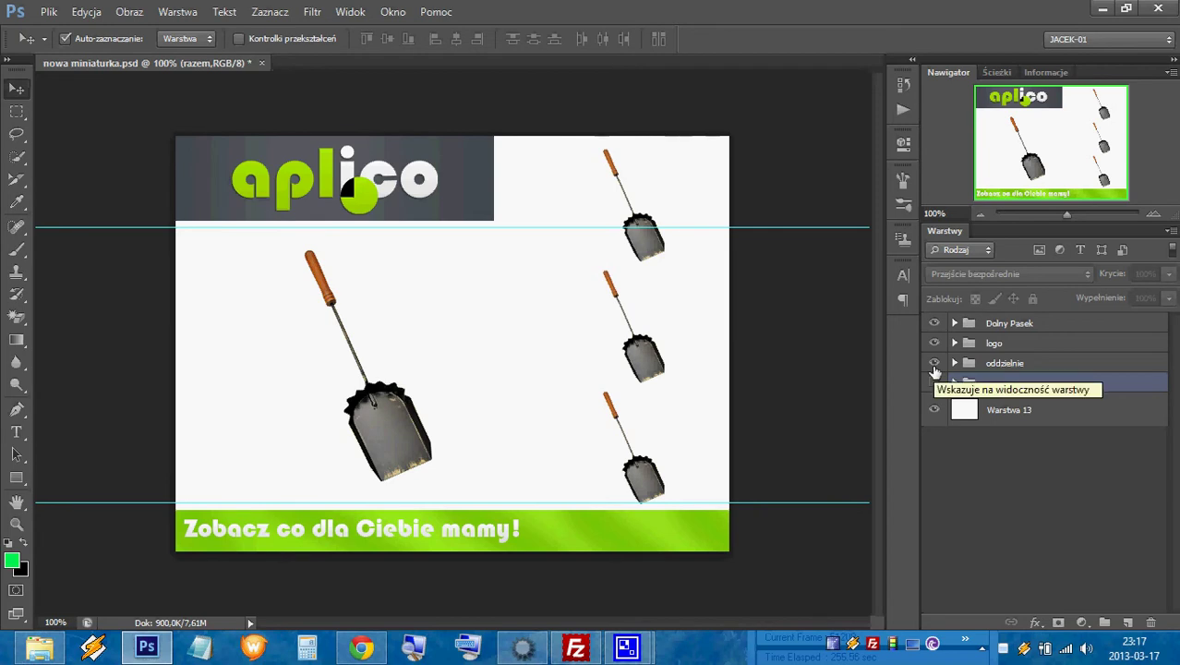
left_click(935, 363)
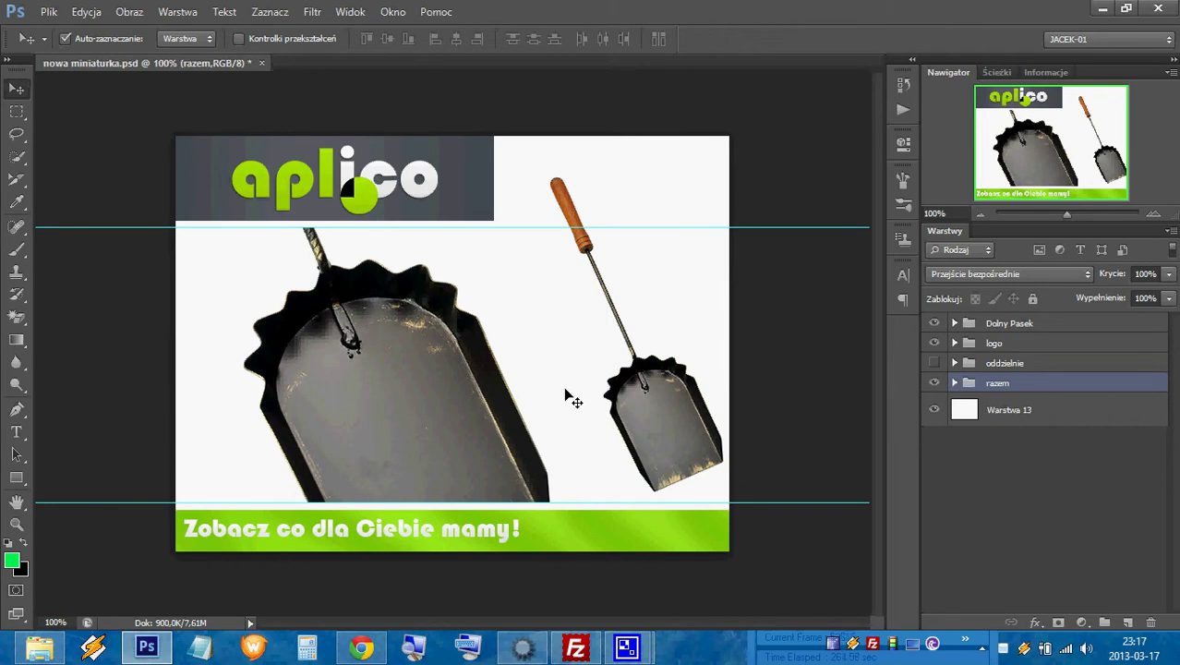
Step: Open Zapisz dla Internetu with a JPEG preview at quality 100, 640×480
left_click(48, 11)
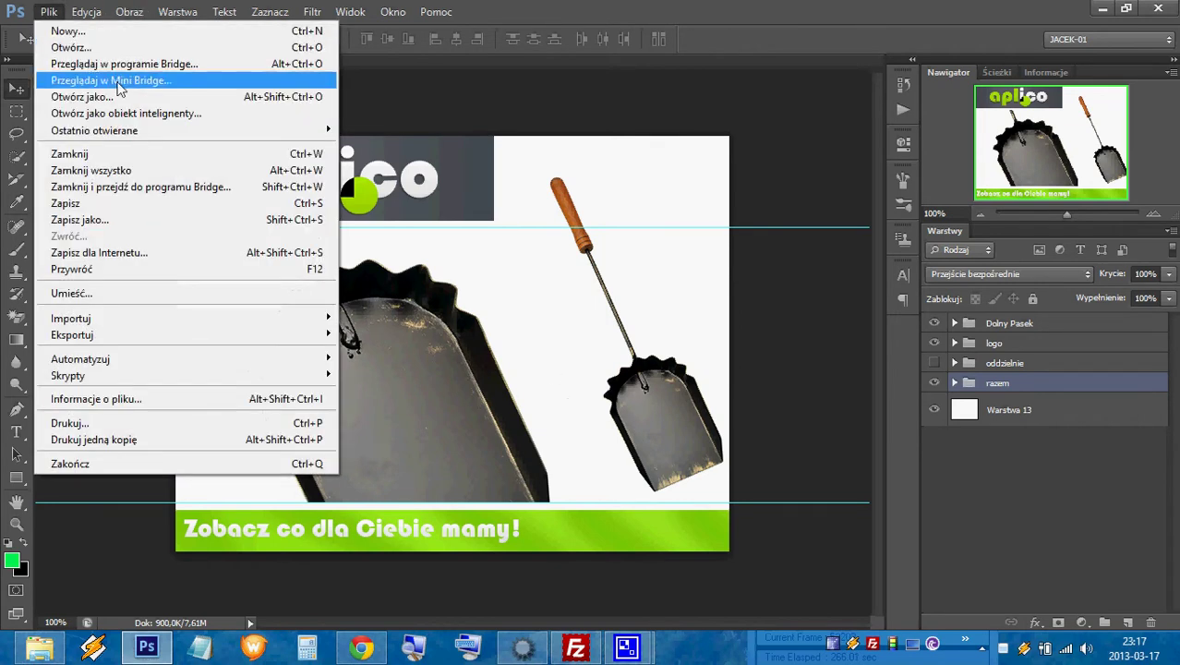
left_click(119, 255)
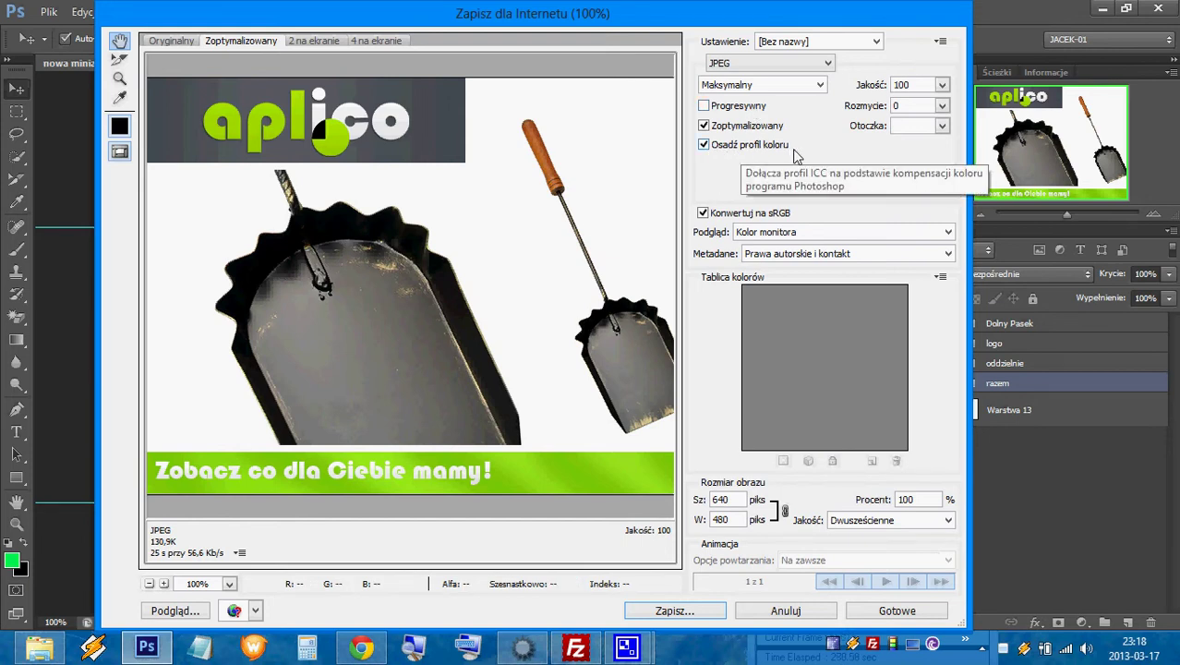
left_click(942, 86)
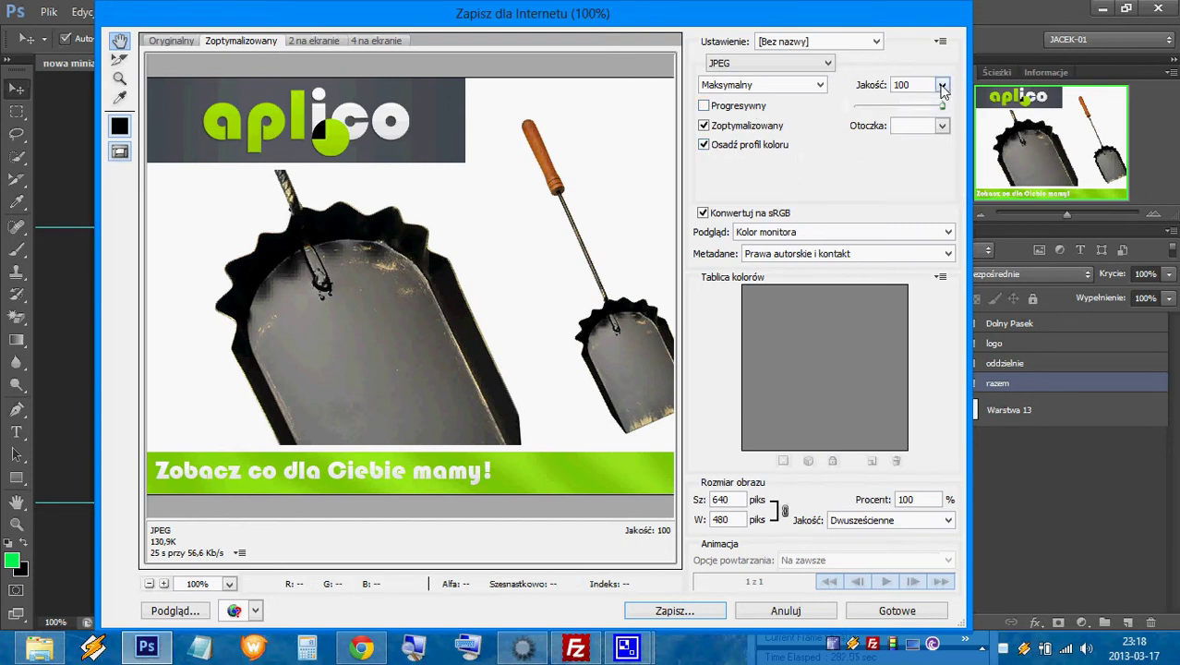
Step: Browse the save location to Pulpit > user folder > Allegro > miniaturki
left_click(682, 614)
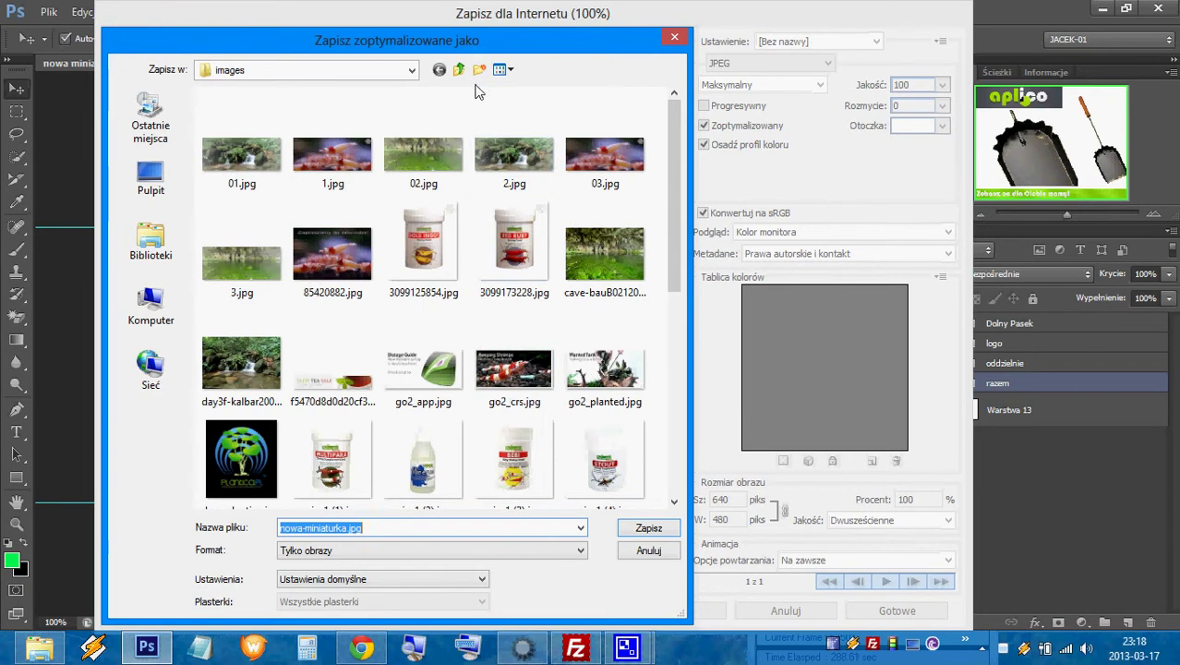
left_click(458, 69)
left_click(150, 177)
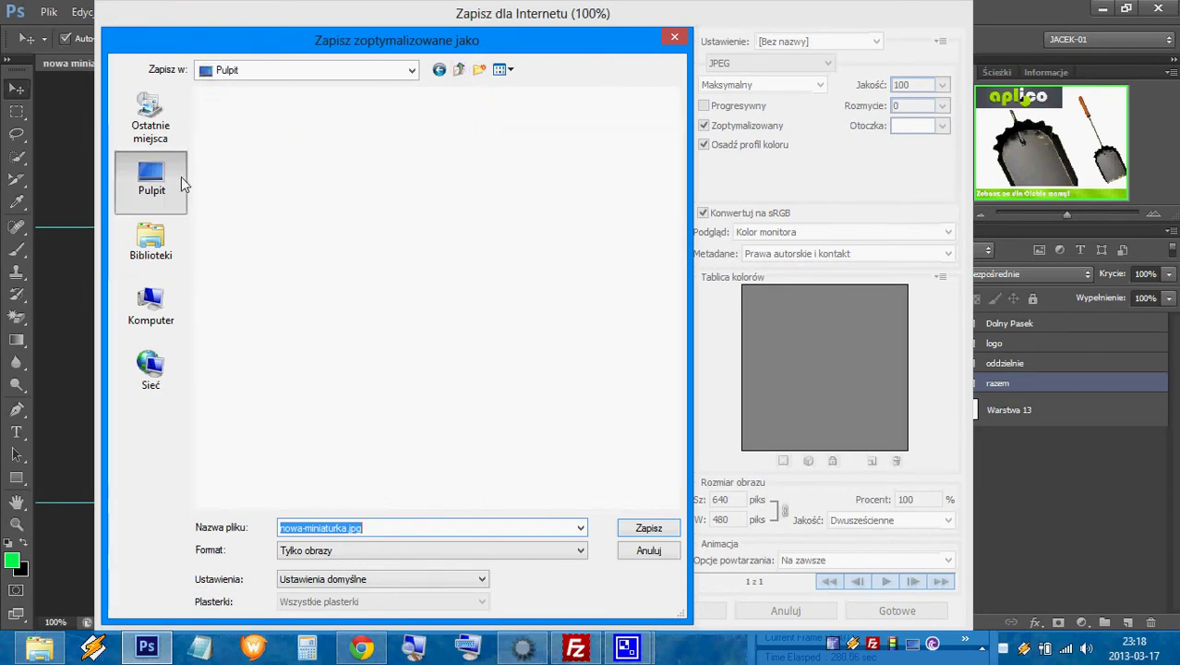
left_click(308, 208)
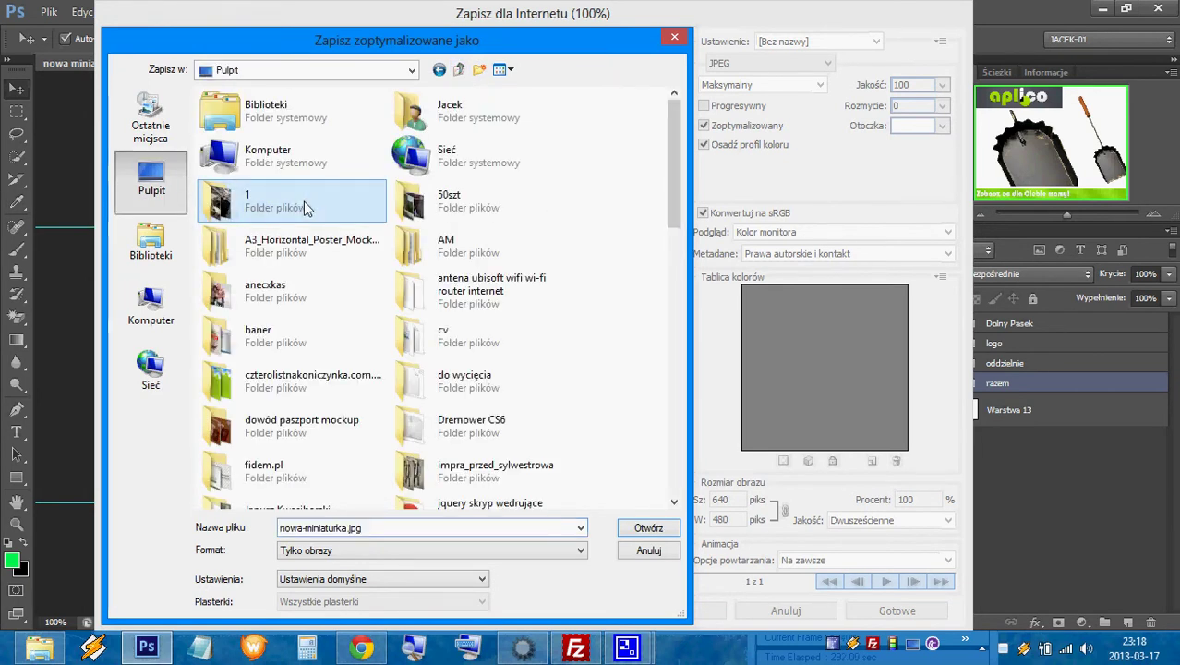
scroll(305, 203, "down", 3)
double_click(328, 109)
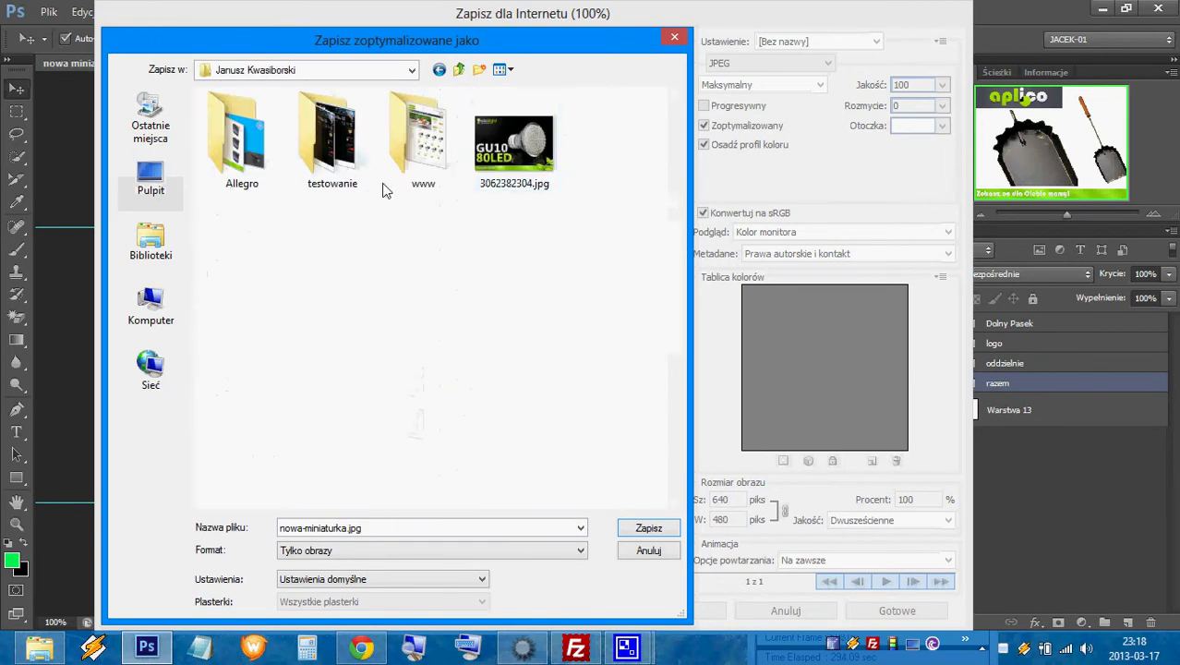
double_click(232, 167)
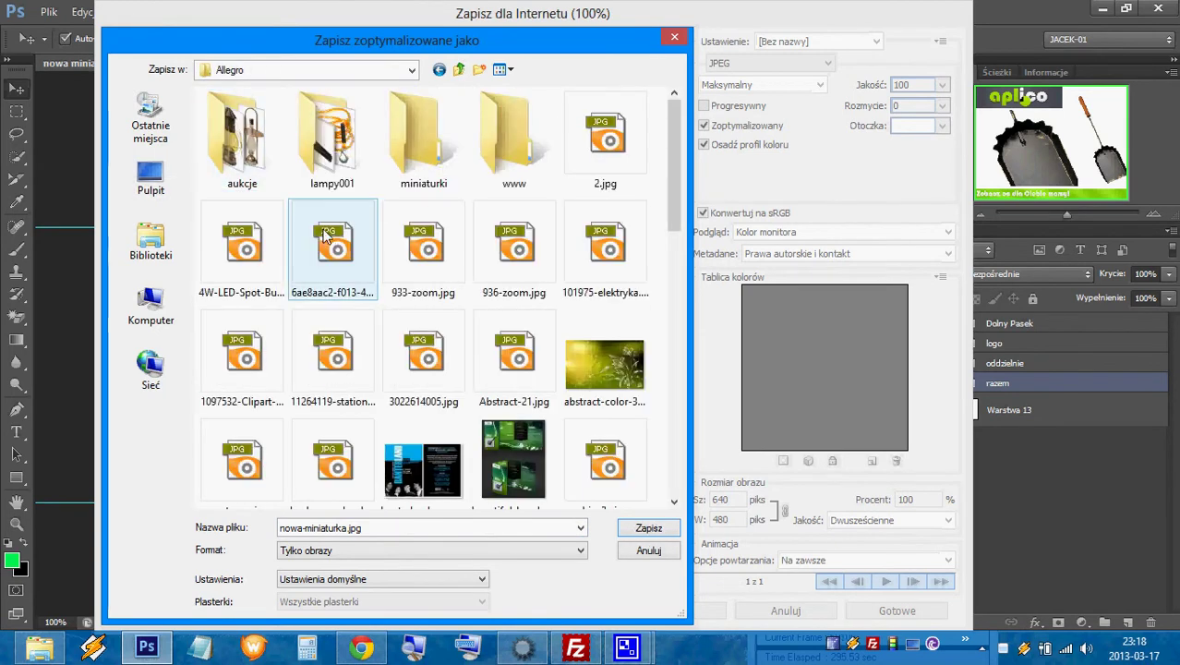
double_click(423, 139)
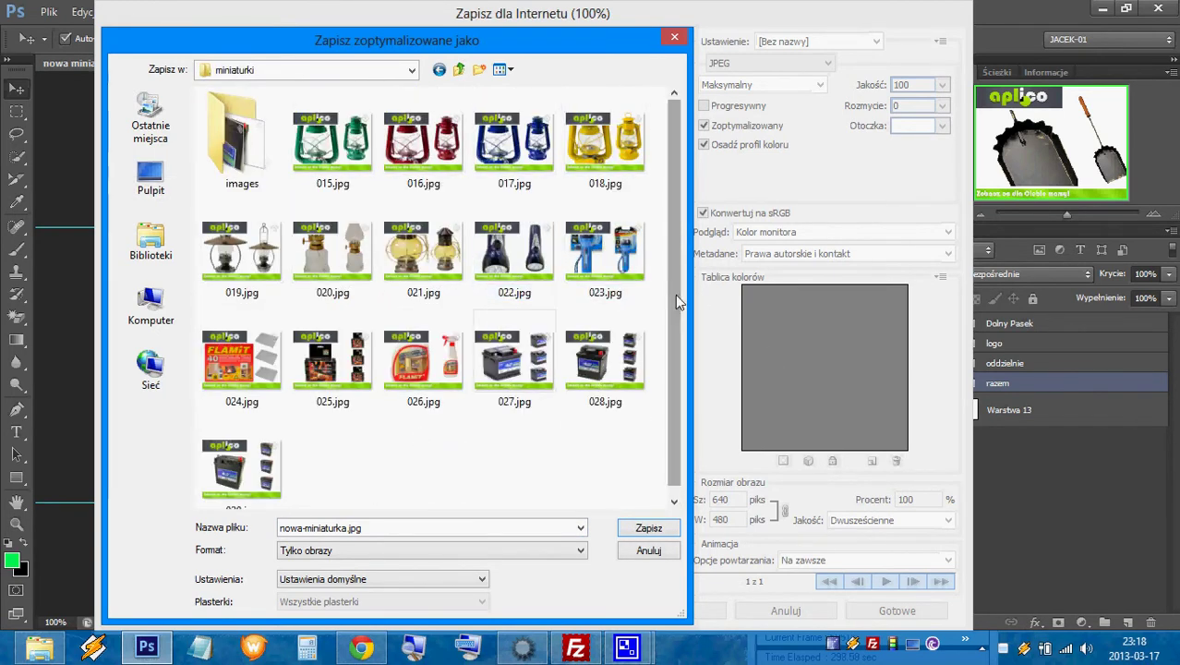
scroll(675, 294, "down", 1)
Step: Save the banner JPEG as 030 next to 029.jpg in miniaturki
left_click(247, 472)
mouse_move(311, 527)
left_mouse_down()
mouse_move(281, 527)
mouse_move(502, 523)
left_mouse_up()
type("30")
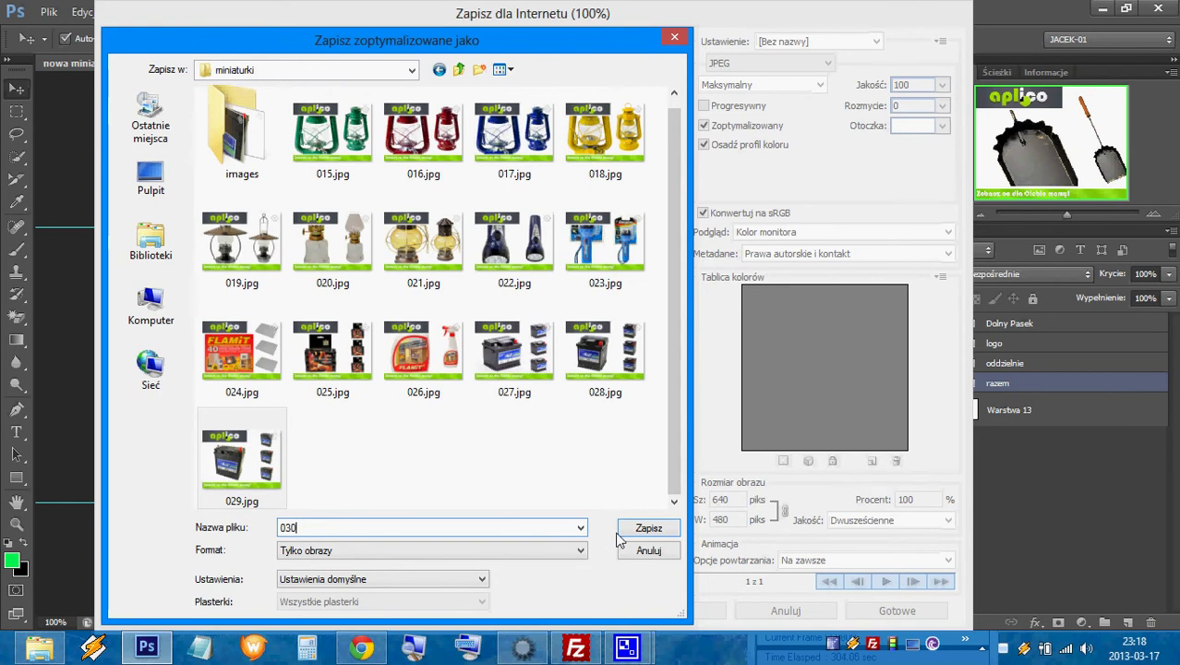
left_click(667, 529)
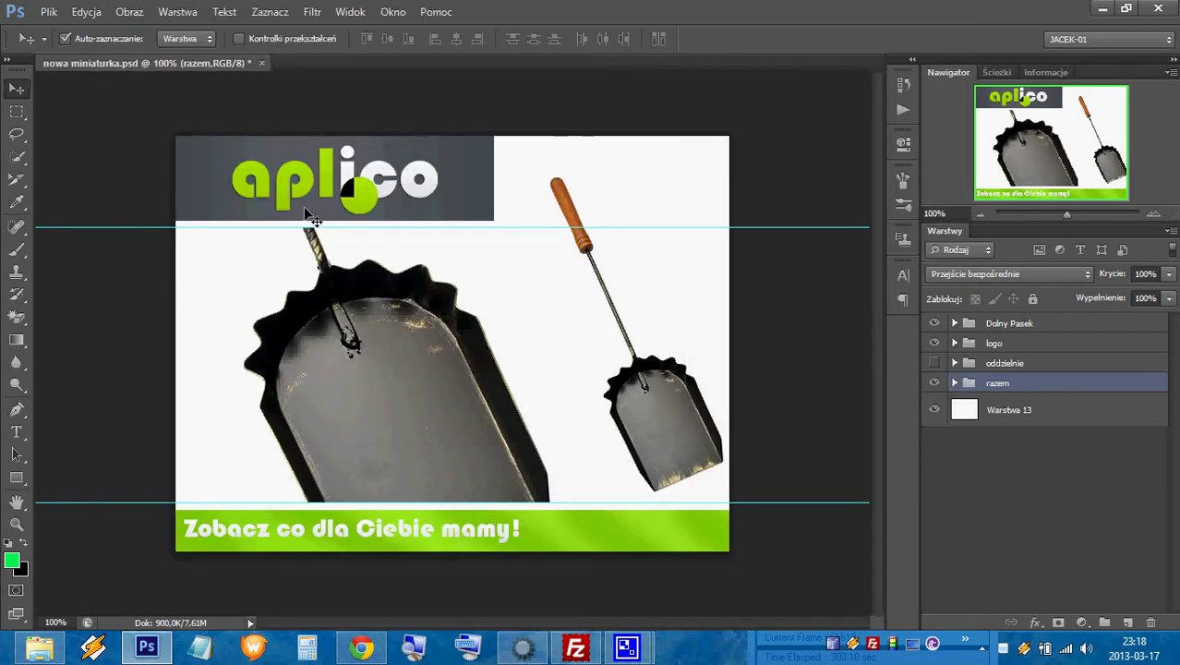
left_click(627, 648)
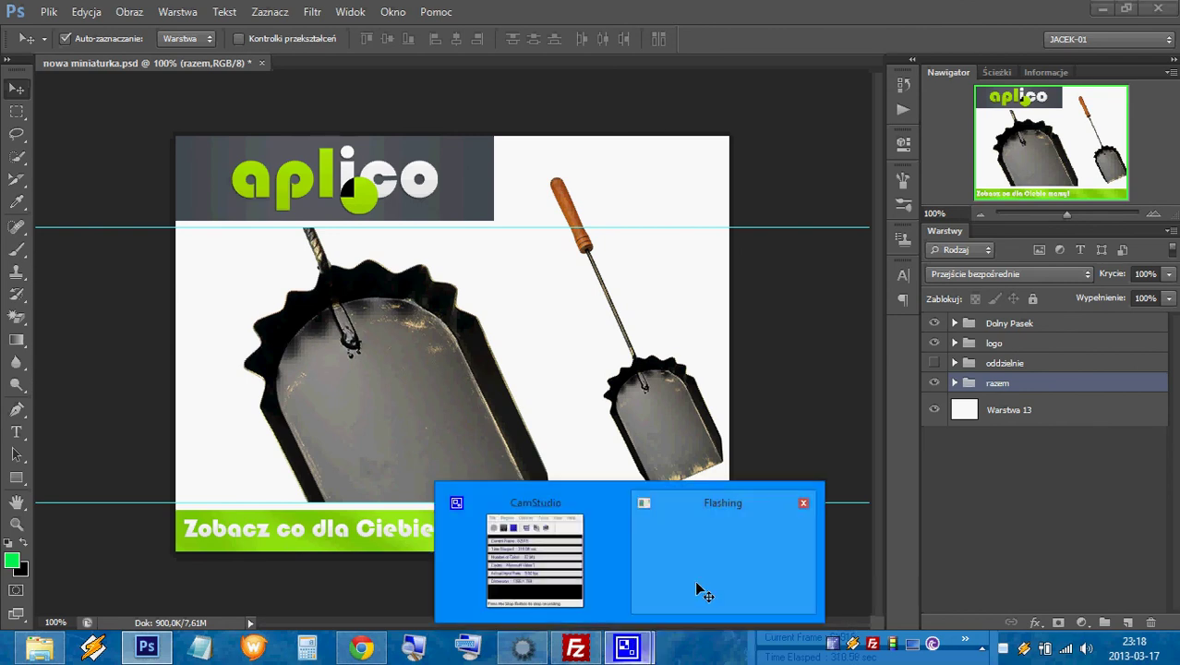